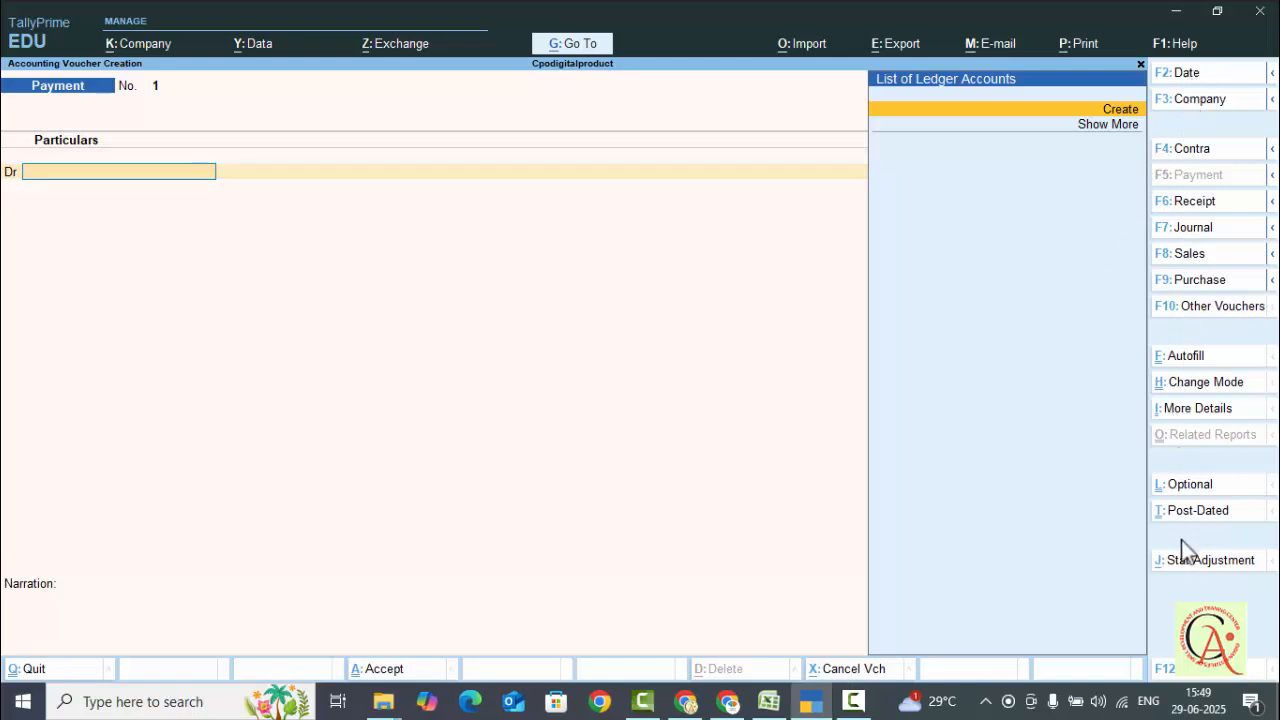
# - Dismiss the voucher date prompt and quit the payment voucher to return to the Gateway of Tally
pyautogui.click(1184, 80)
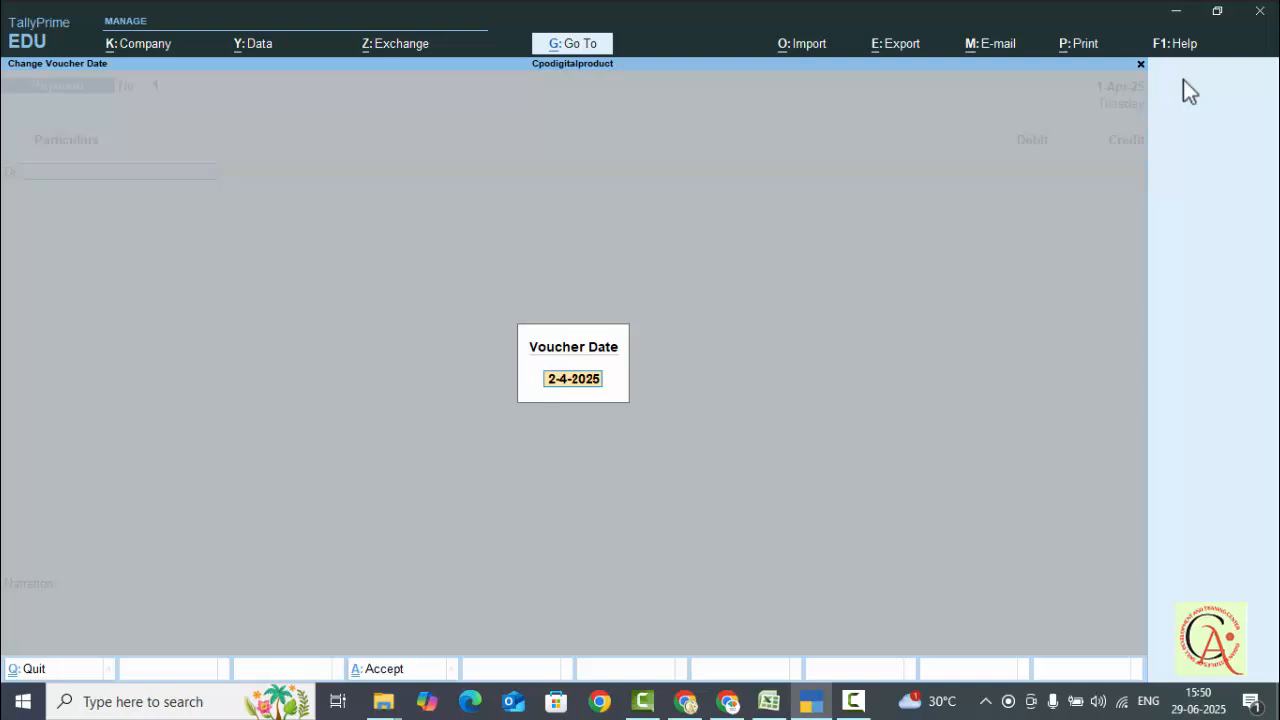
pyautogui.press('Escape')
pyautogui.press('Escape')
pyautogui.press('Escape')
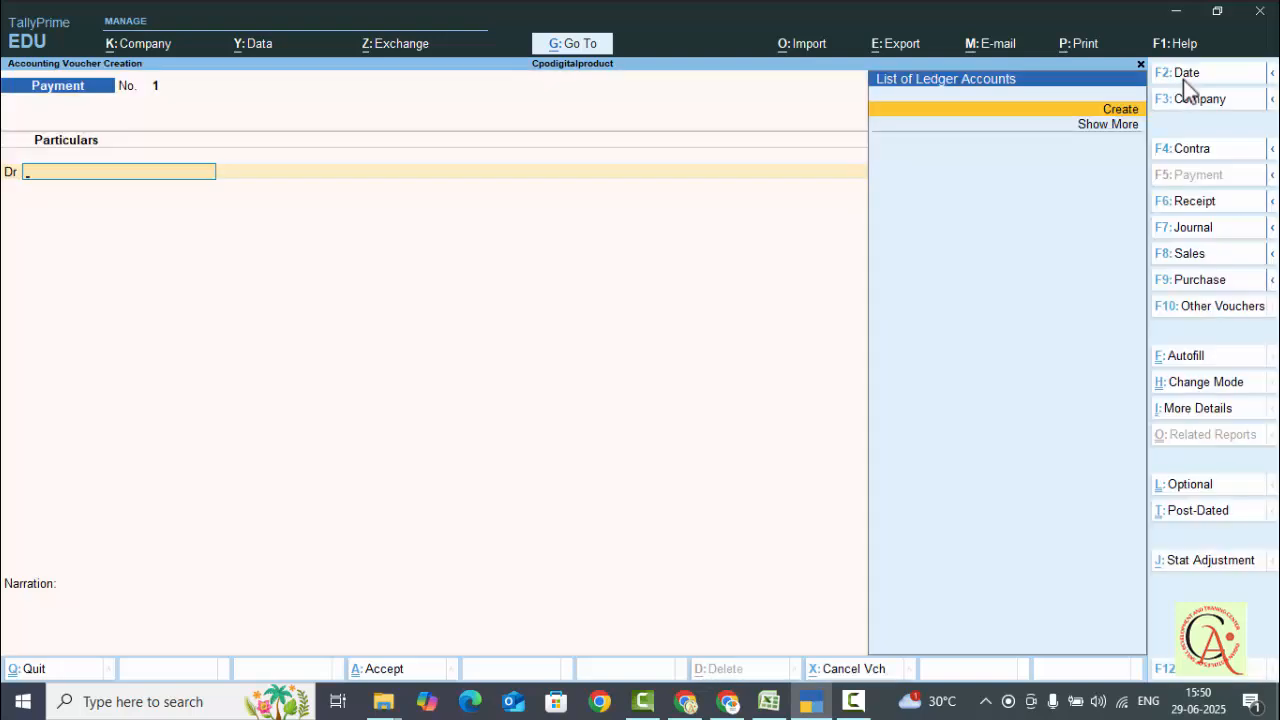
pyautogui.press('y')
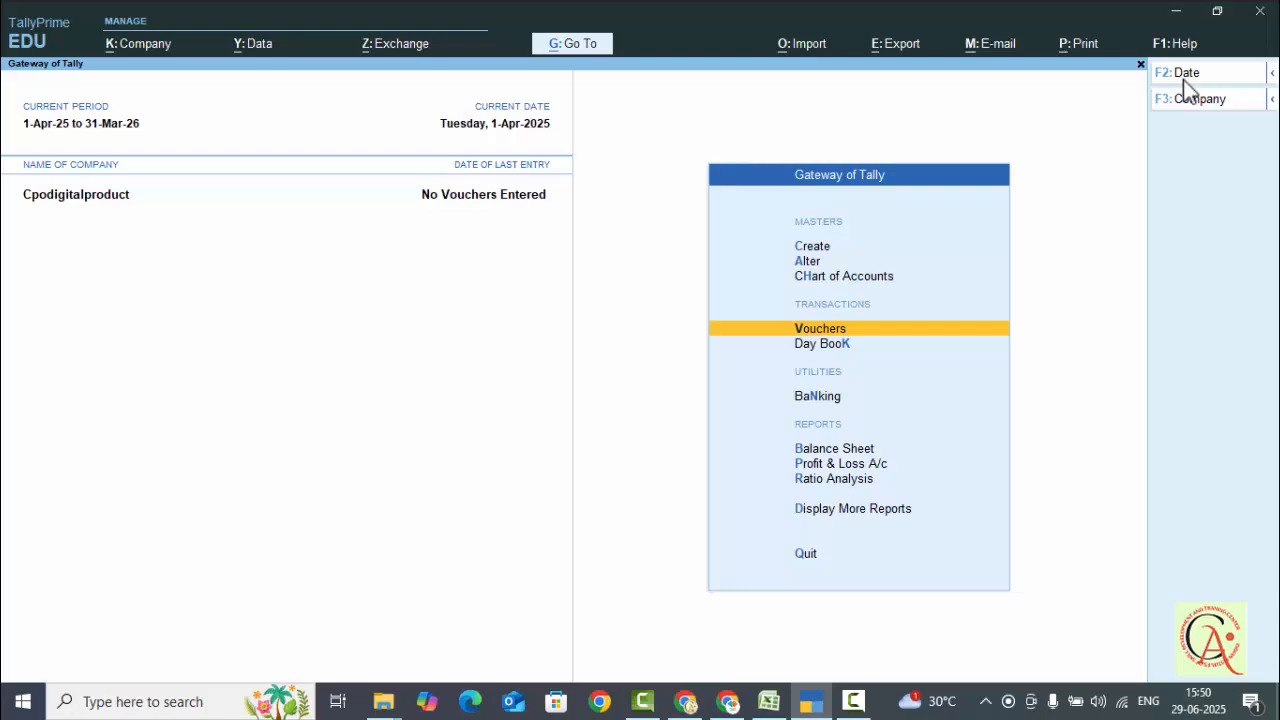
# - Set the company's working period from 1-4-2020 to 31-3-2021
pyautogui.click(1271, 76)
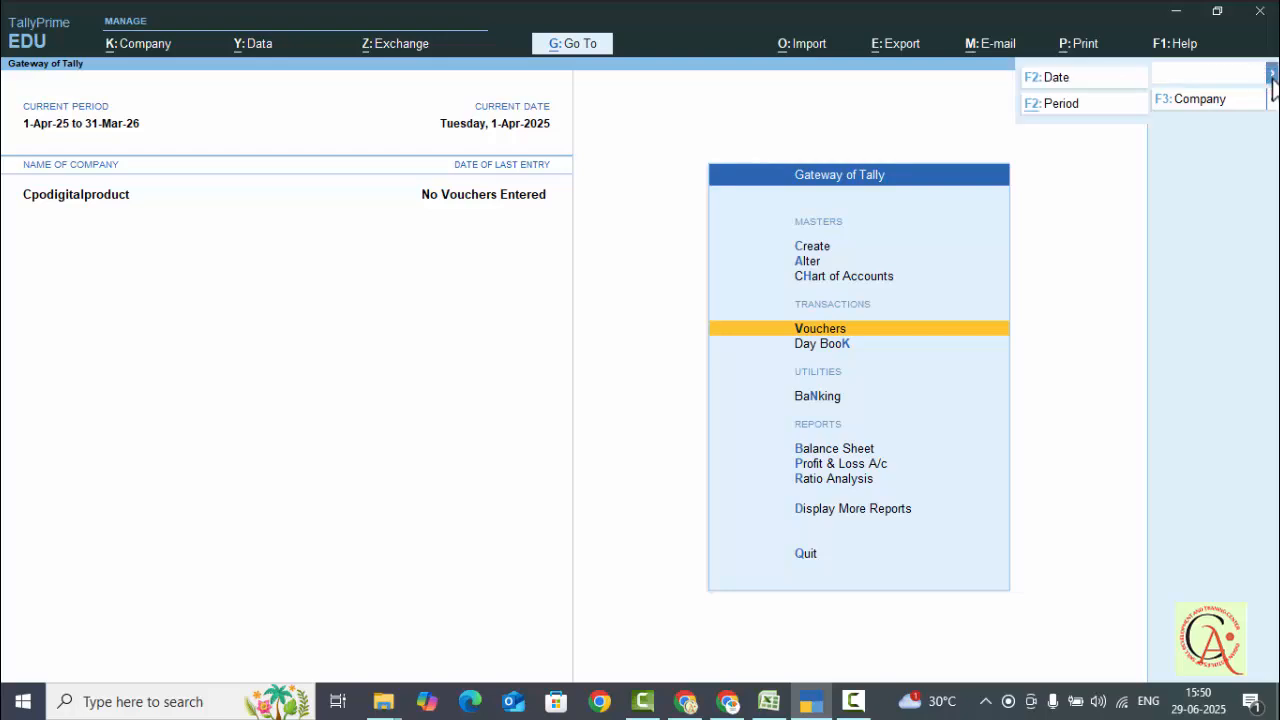
pyautogui.click(1058, 104)
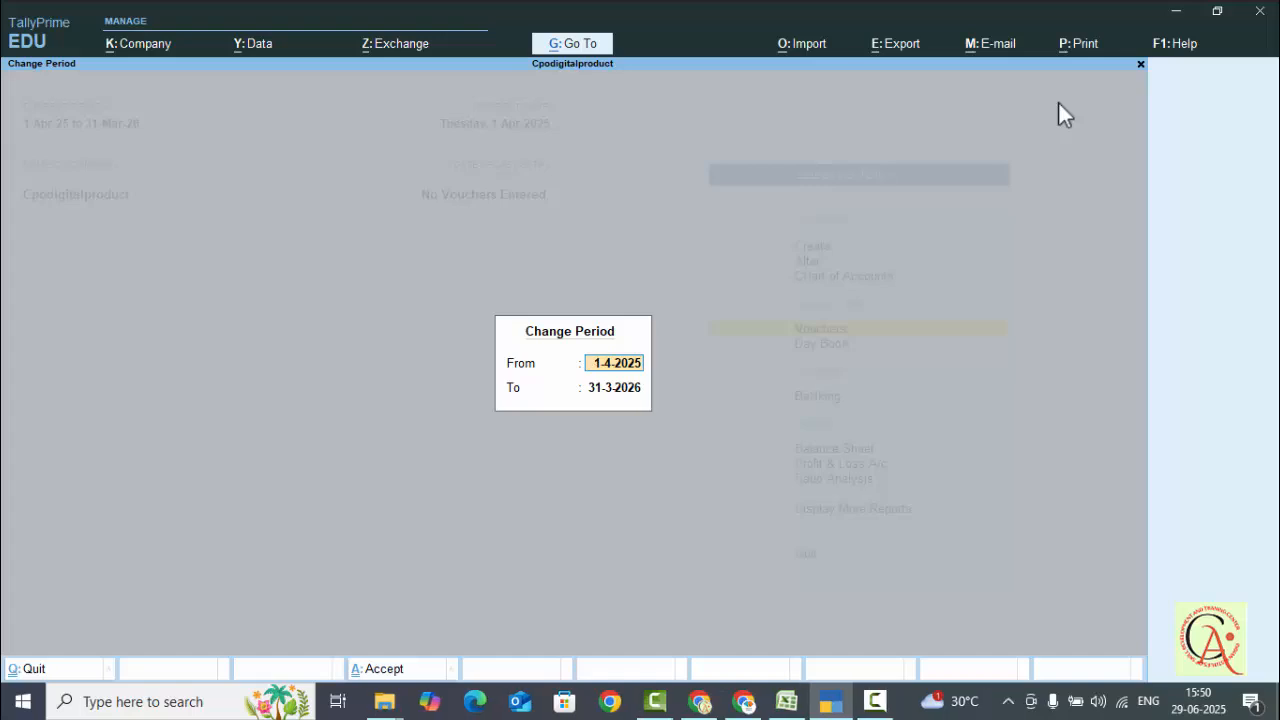
pyautogui.write('1.4.2020')
pyautogui.press('Return')
pyautogui.write('31.3')
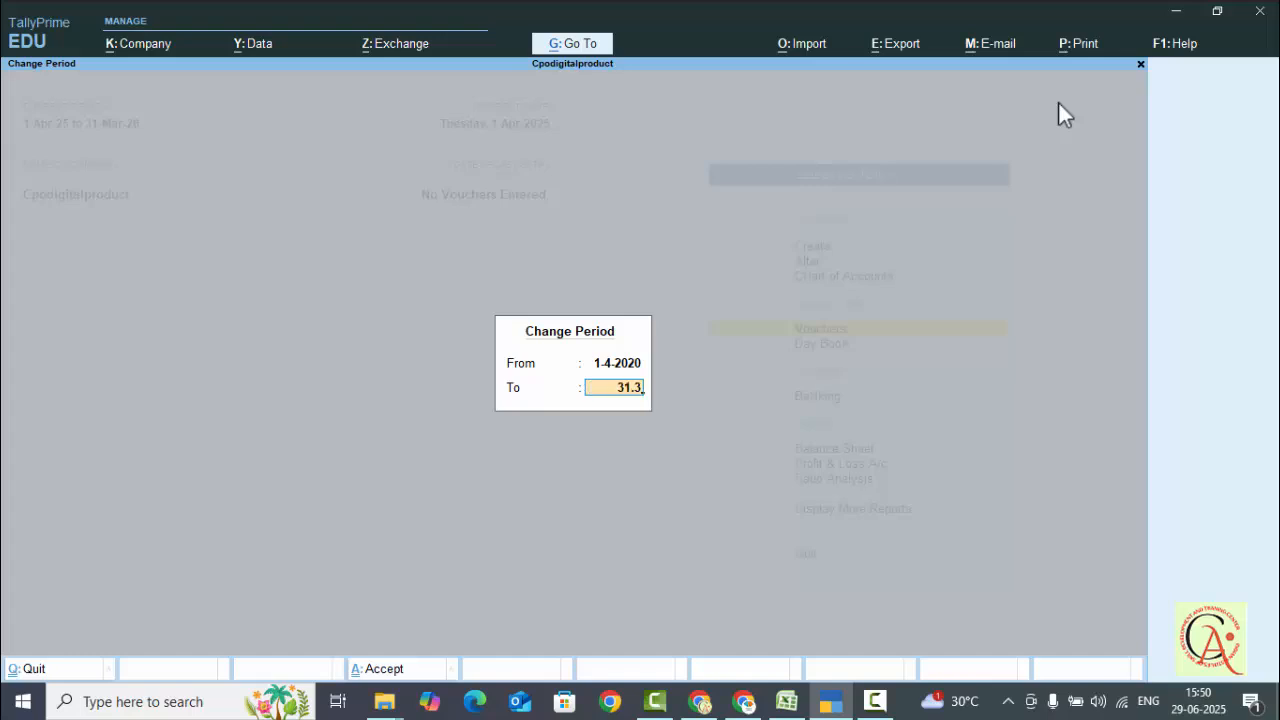
pyautogui.press('Return')
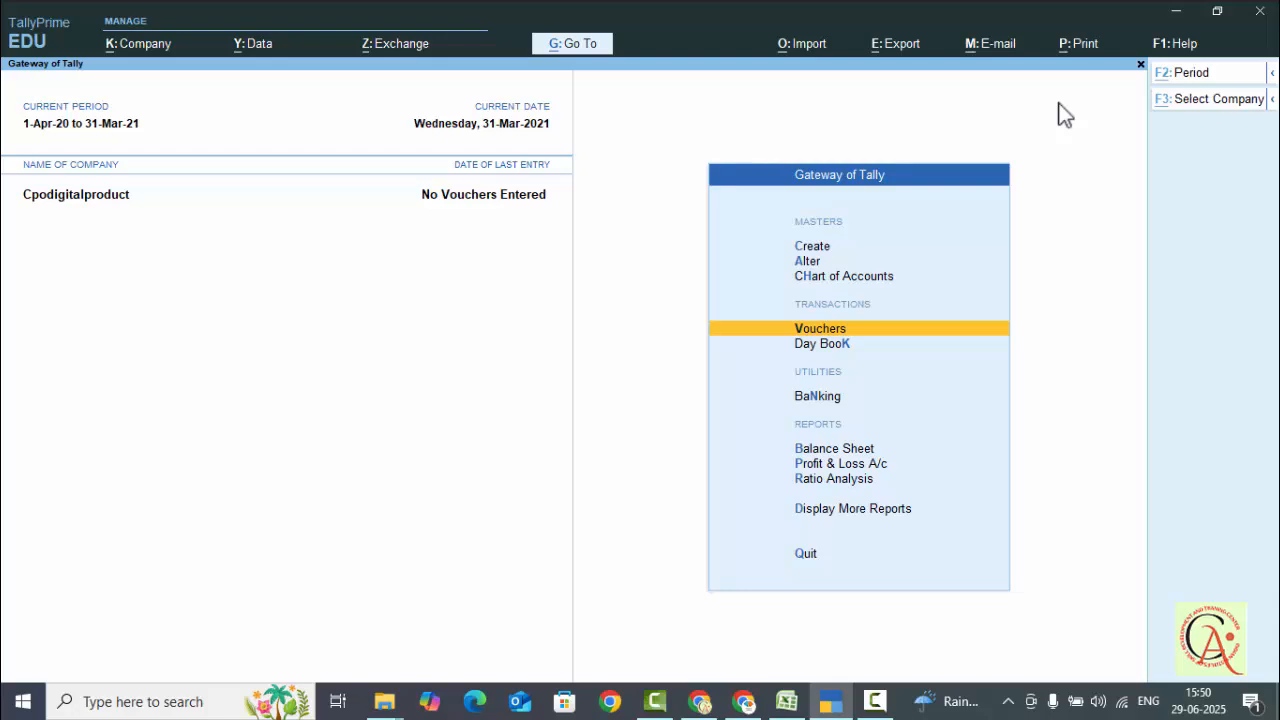
# - Set the working period from 1-4-2025 to 31-3-2026 and open voucher entry
pyautogui.hotkey('alt', 'F2')
pyautogui.write('1.')
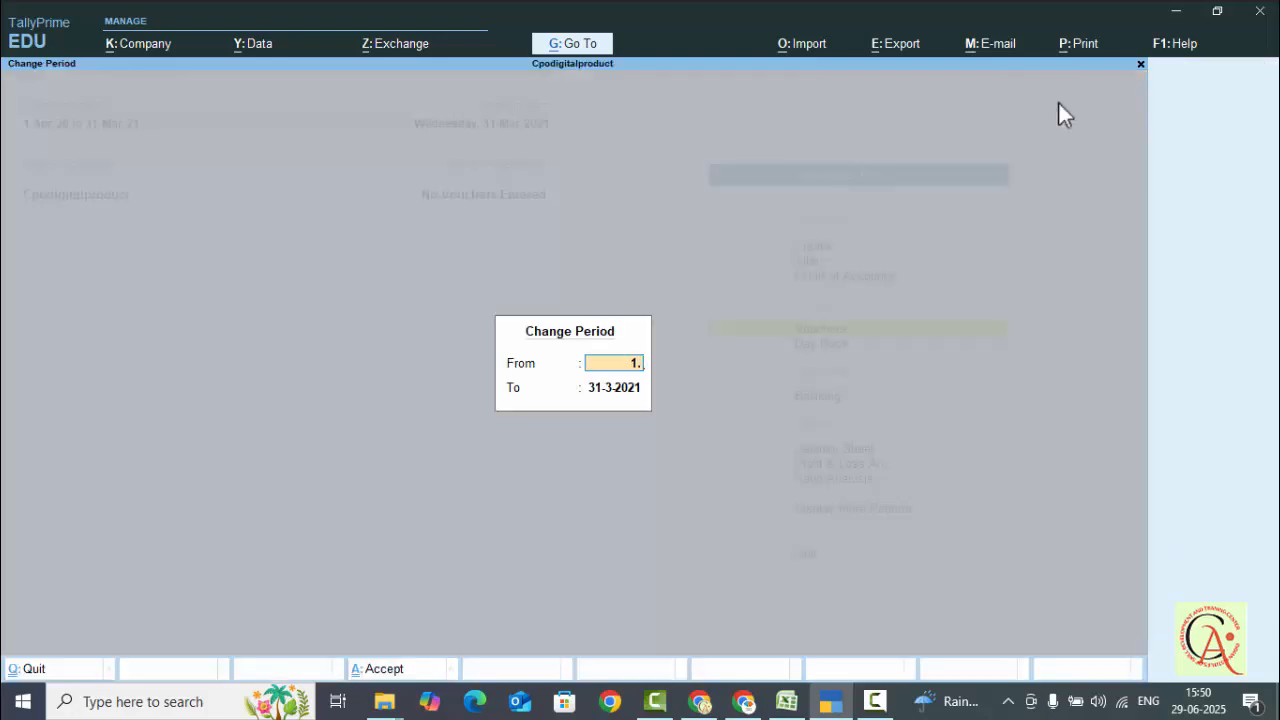
pyautogui.write('4.2025')
pyautogui.press('Return')
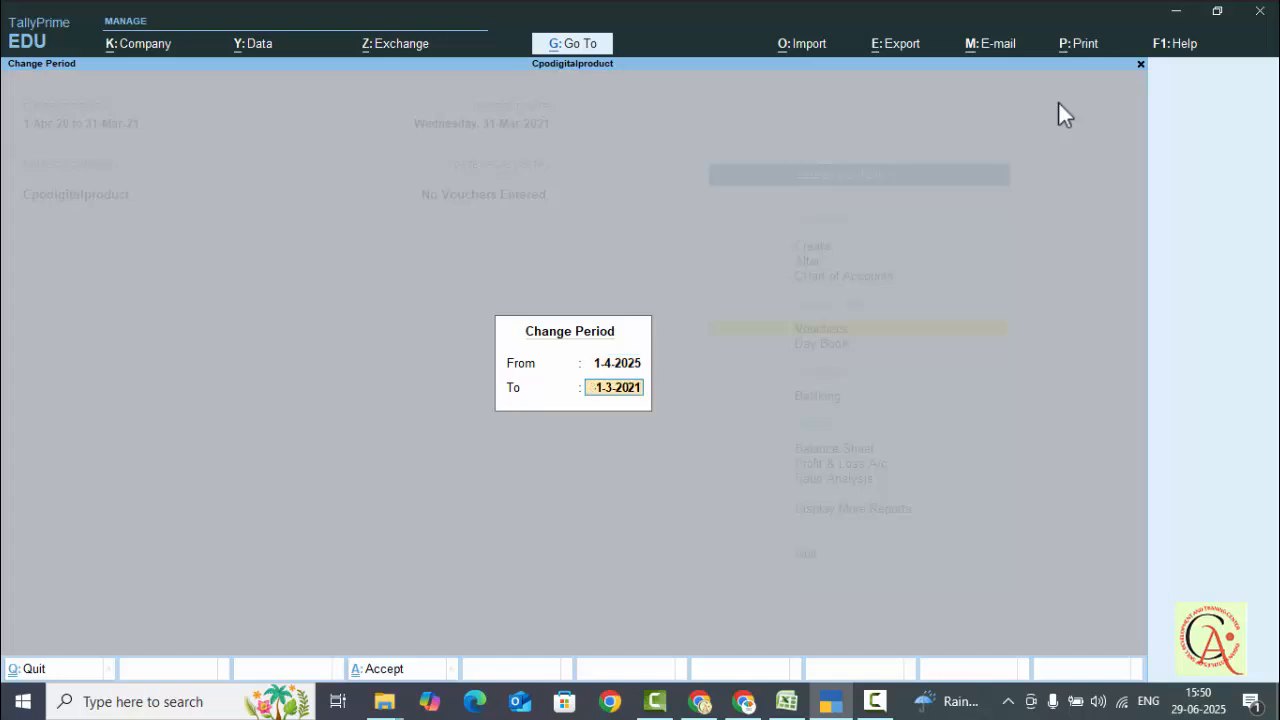
pyautogui.write('31.3')
pyautogui.press('Return')
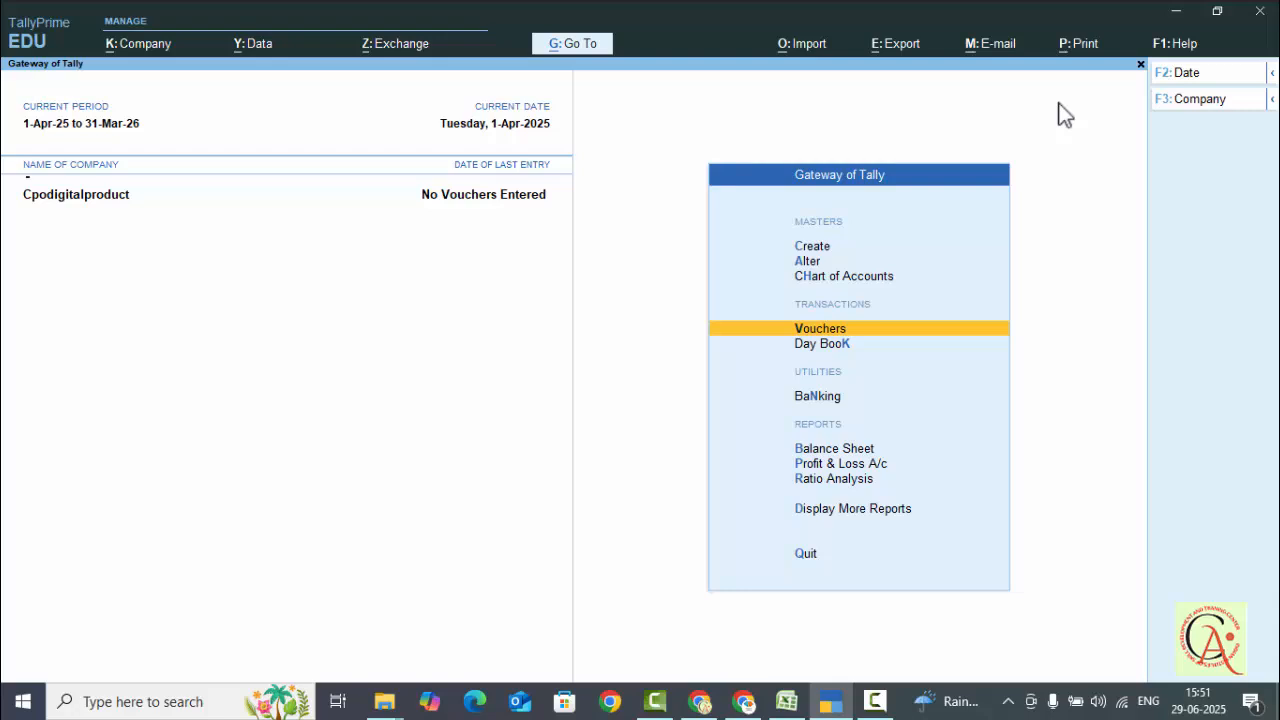
pyautogui.press('Return')
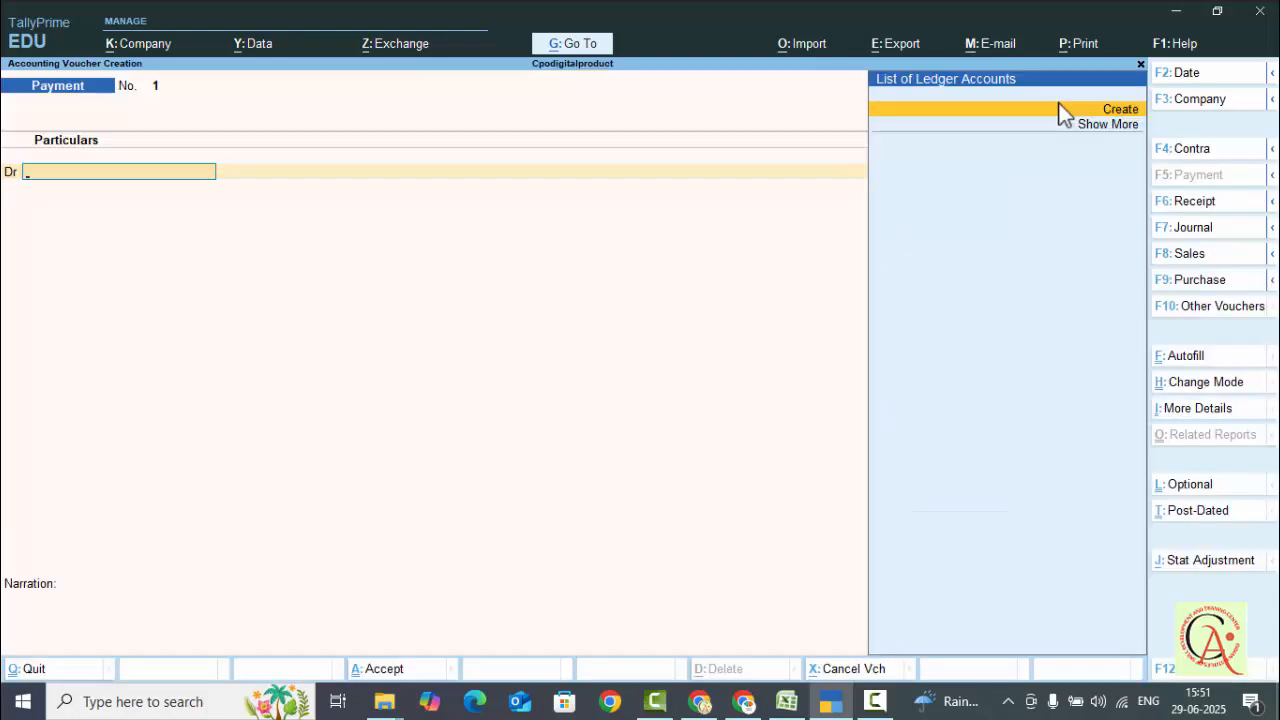
# - Load the company C-POINT COMPUTER EDUCATION from the data path and make it the active company
pyautogui.click(1187, 106)
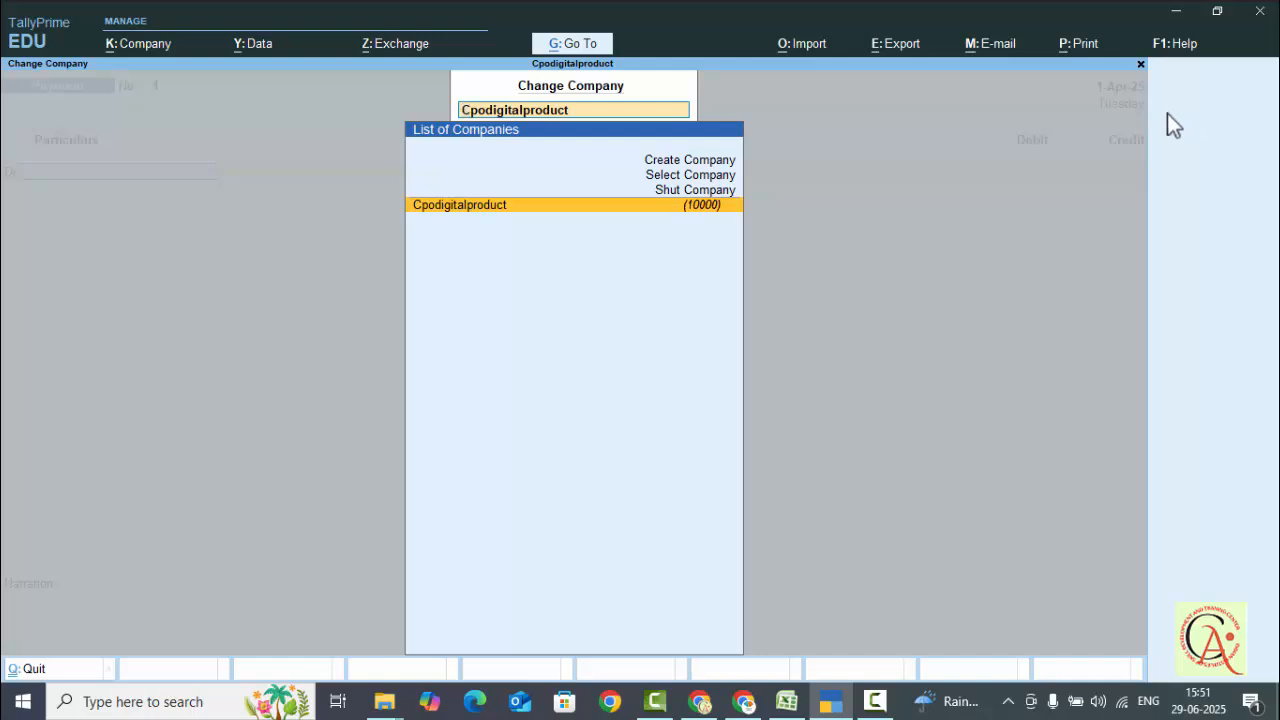
pyautogui.press('Up')
pyautogui.press('Up')
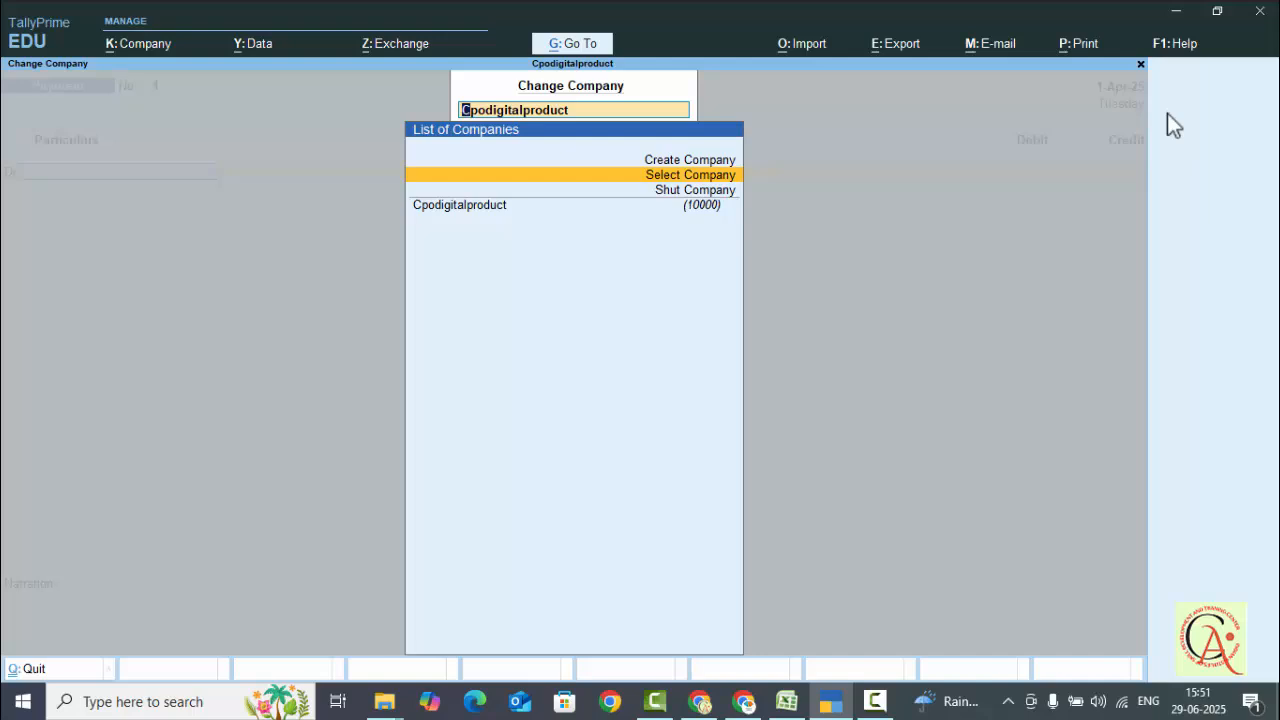
pyautogui.press('Return')
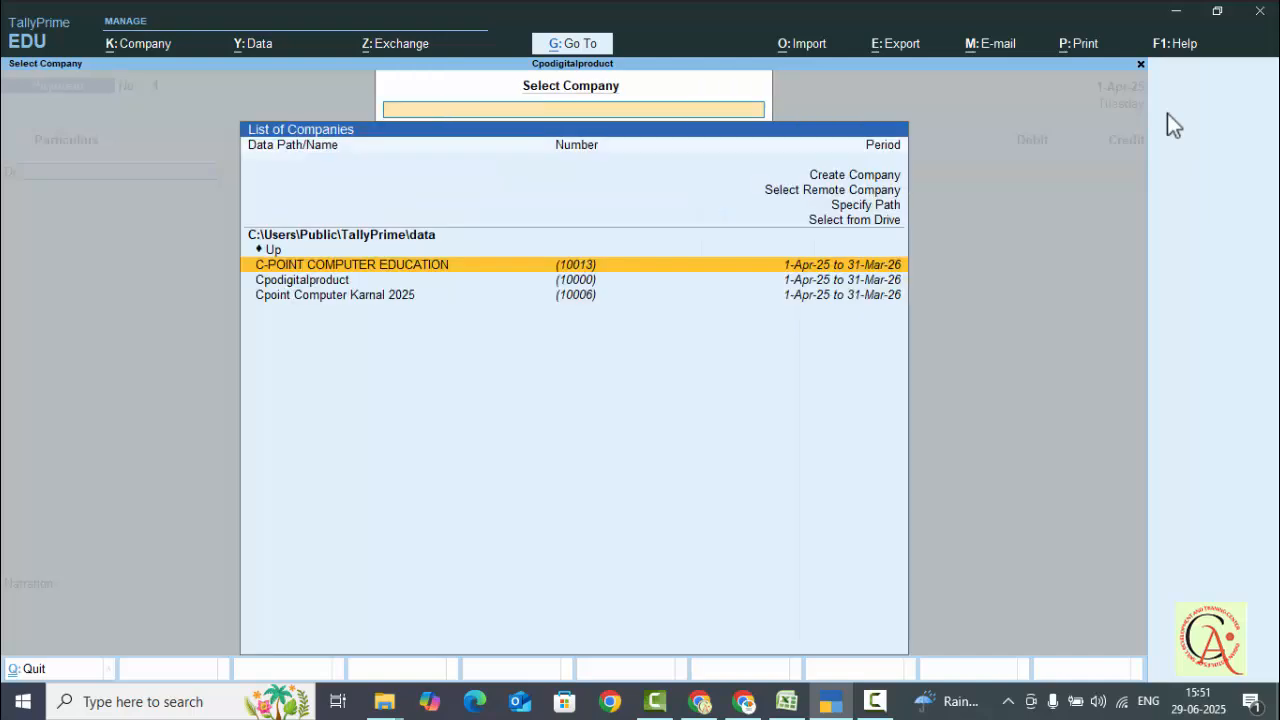
pyautogui.press('Down')
pyautogui.press('Down')
pyautogui.press('Up')
pyautogui.press('Up')
pyautogui.press('Return')
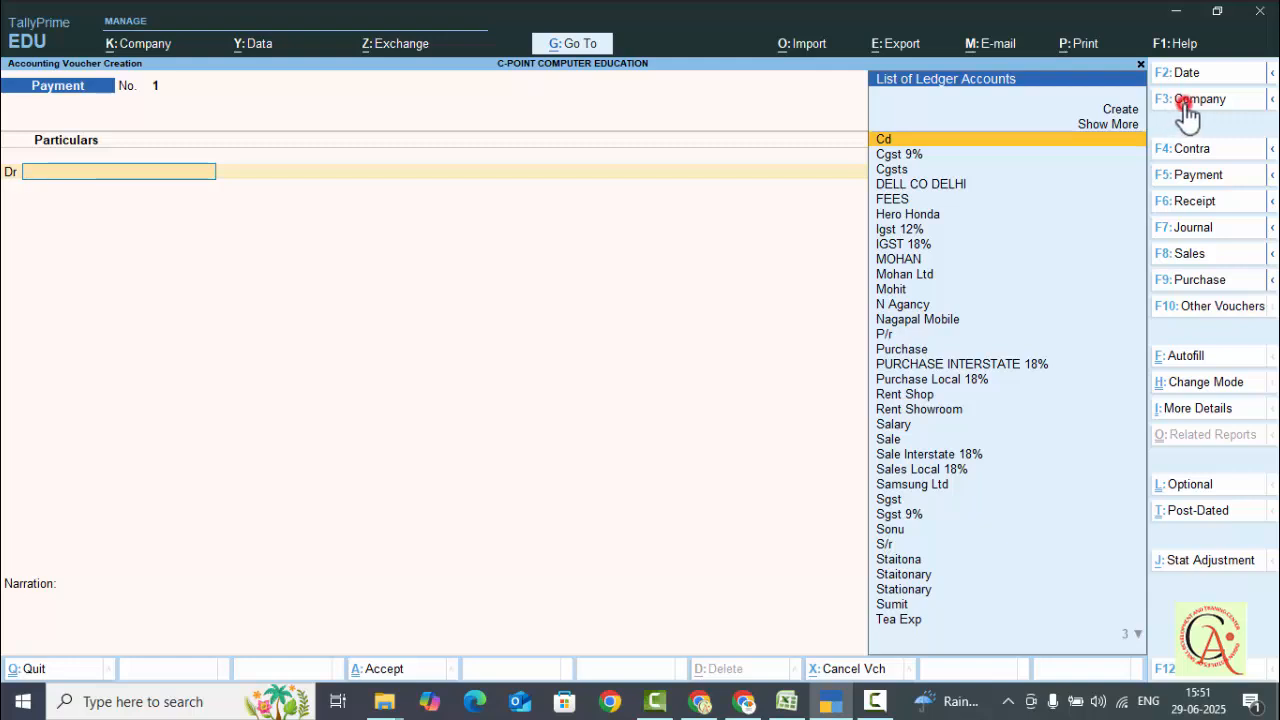
# - Switch the active company back to Cpodigitalproduct
pyautogui.click(1184, 101)
pyautogui.press('Up')
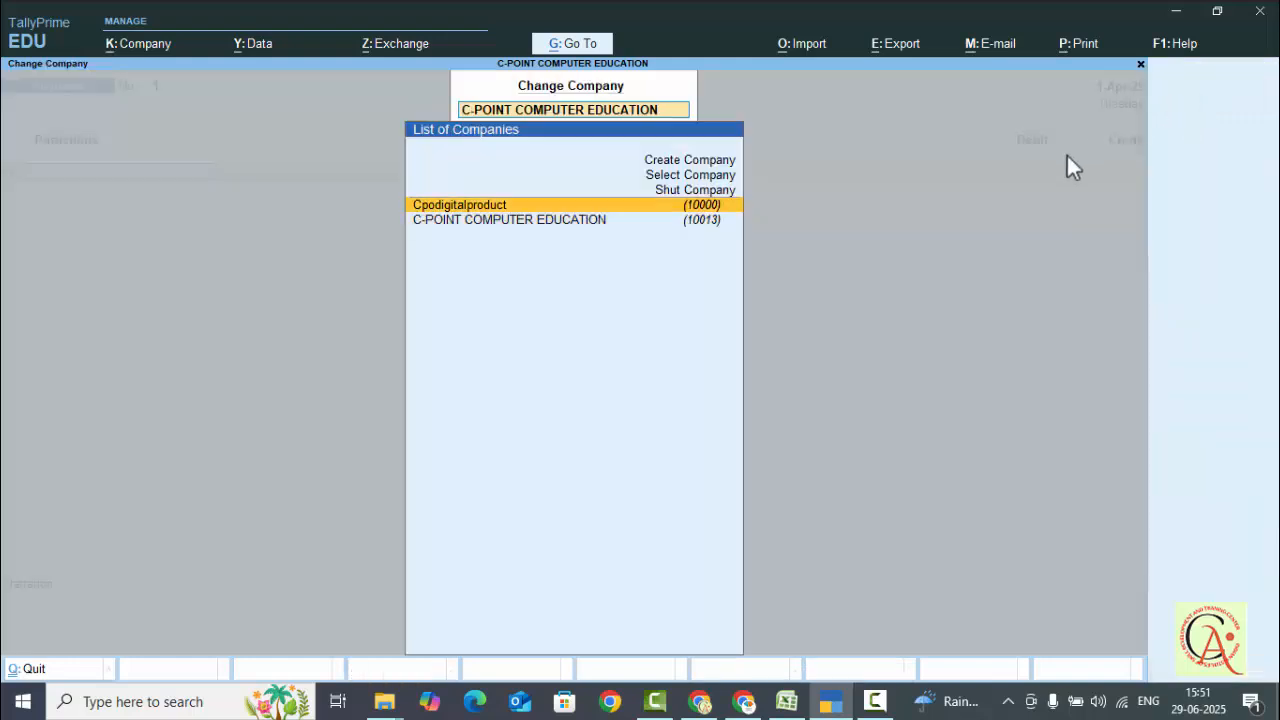
pyautogui.press('Return')
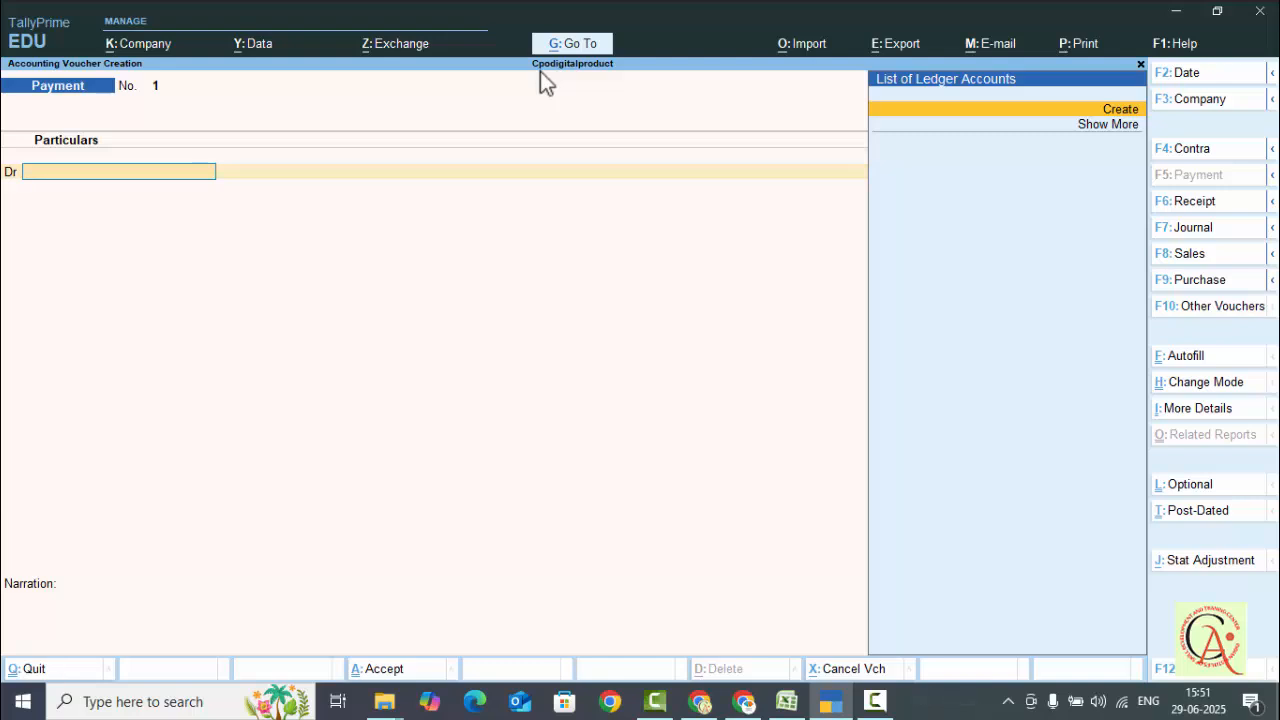
# - Start a contra voucher and credit the Cash ledger with 50000
pyautogui.click(1177, 156)
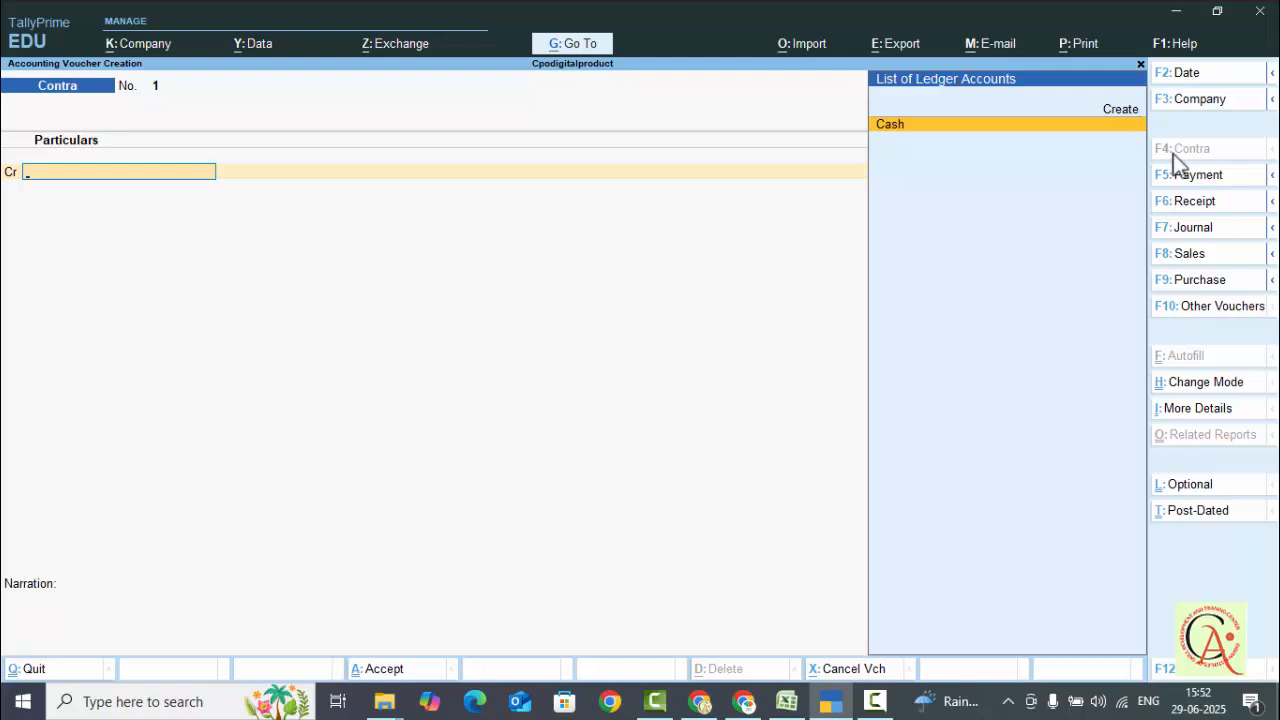
pyautogui.press('Return')
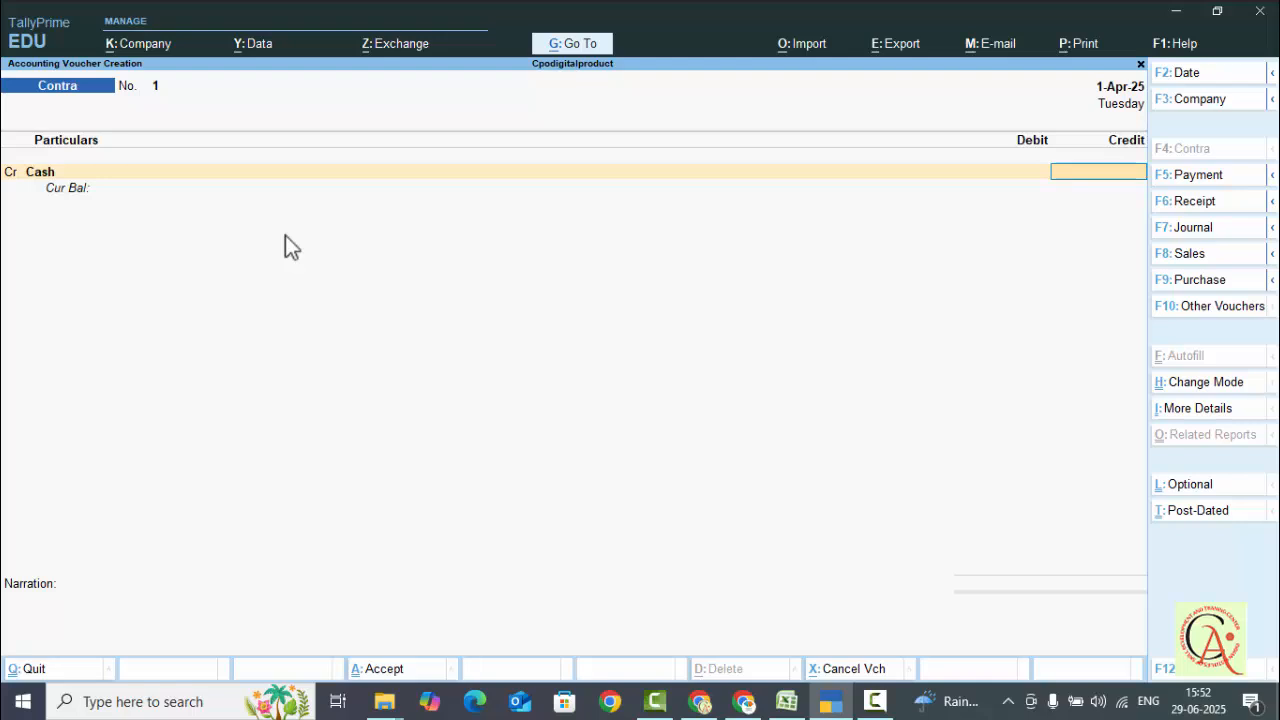
pyautogui.write('50000')
pyautogui.press('Return')
pyautogui.press('Return')
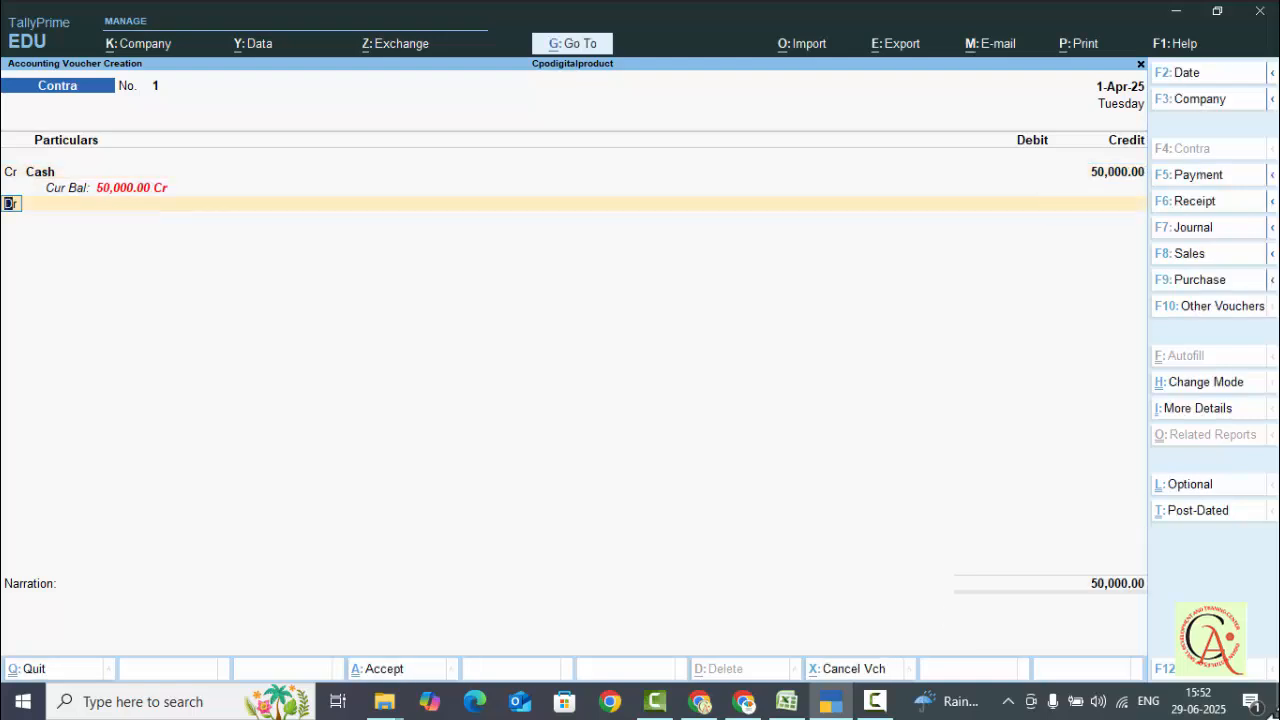
# - Create a ledger named Sbi Bank Current A/c under Bank Accounts for the voucher's debit line
pyautogui.press('Return')
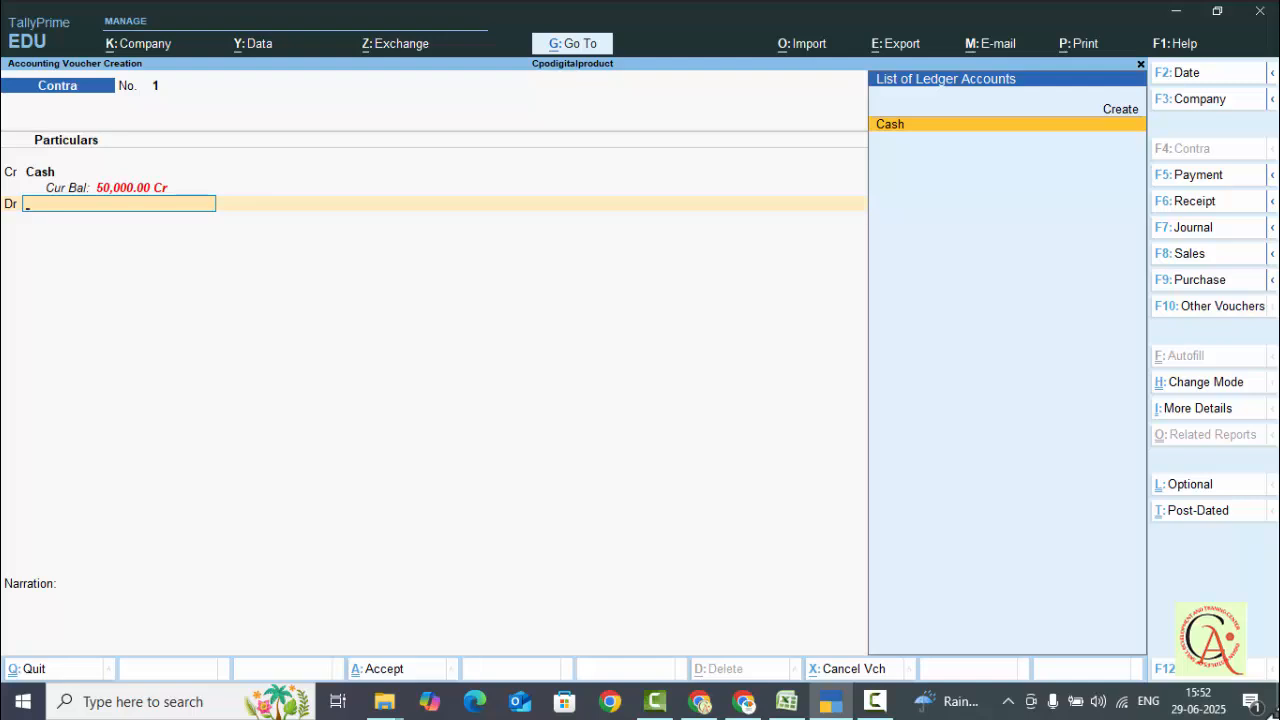
pyautogui.press('ctrl')
pyautogui.hotkey('alt', 'c')
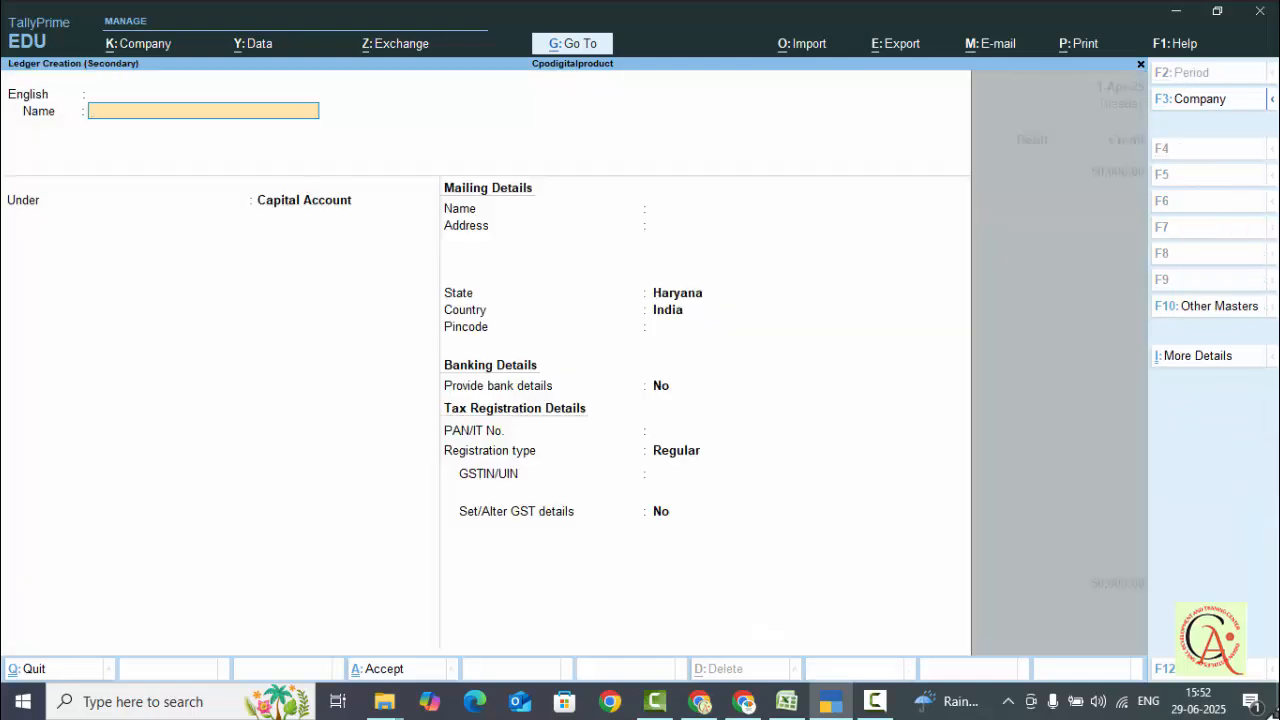
pyautogui.write('Sbi bank C')
pyautogui.write('urrent')
pyautogui.write('a/c')
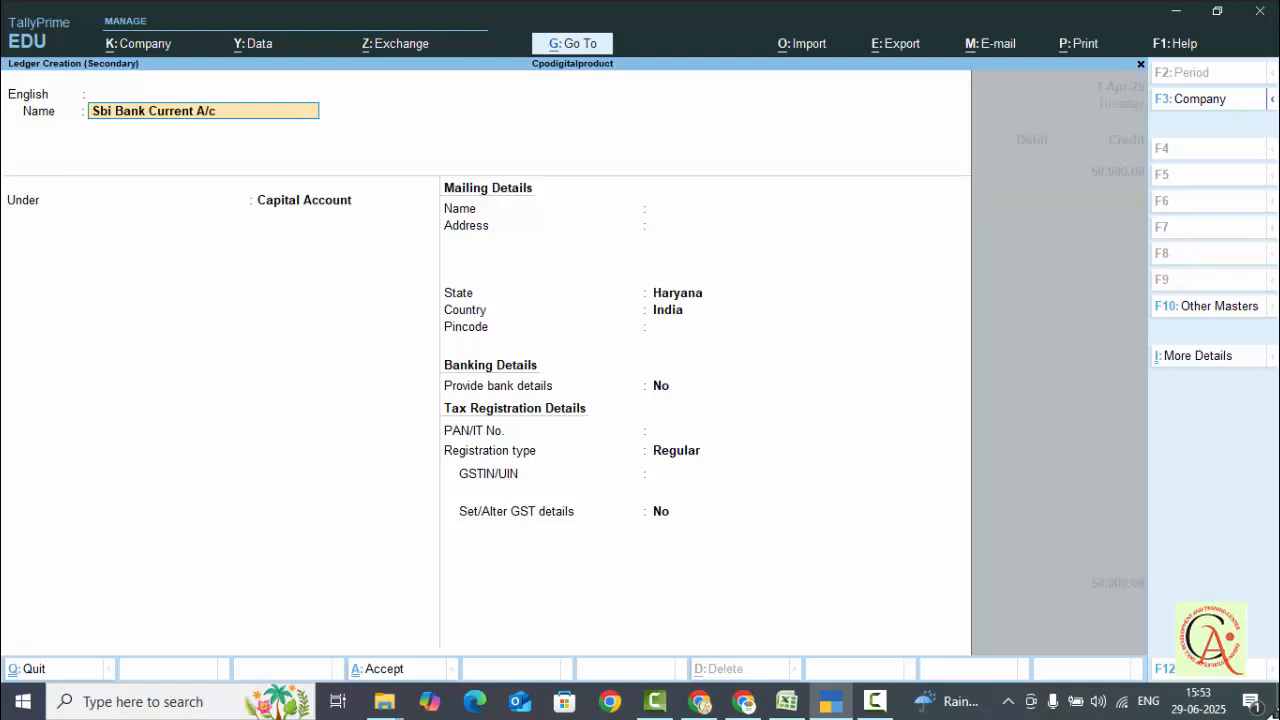
pyautogui.press('Return')
pyautogui.press('Return')
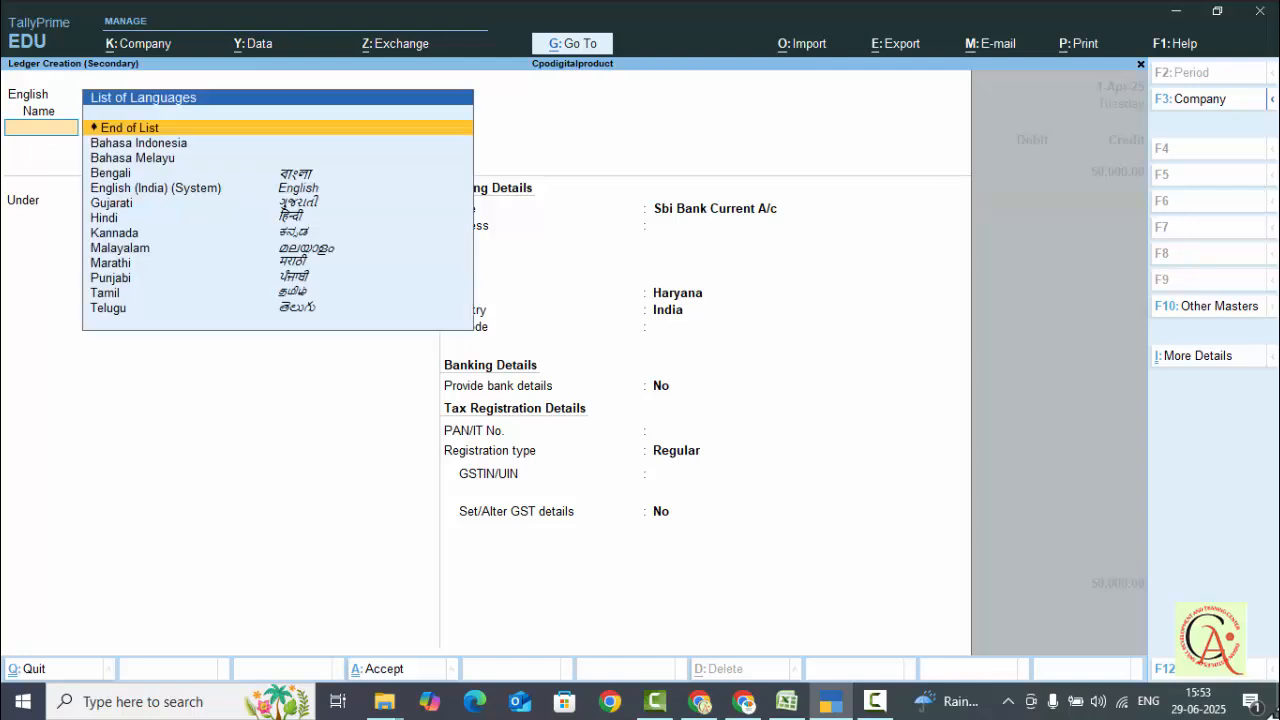
pyautogui.press('Return')
pyautogui.write('B')
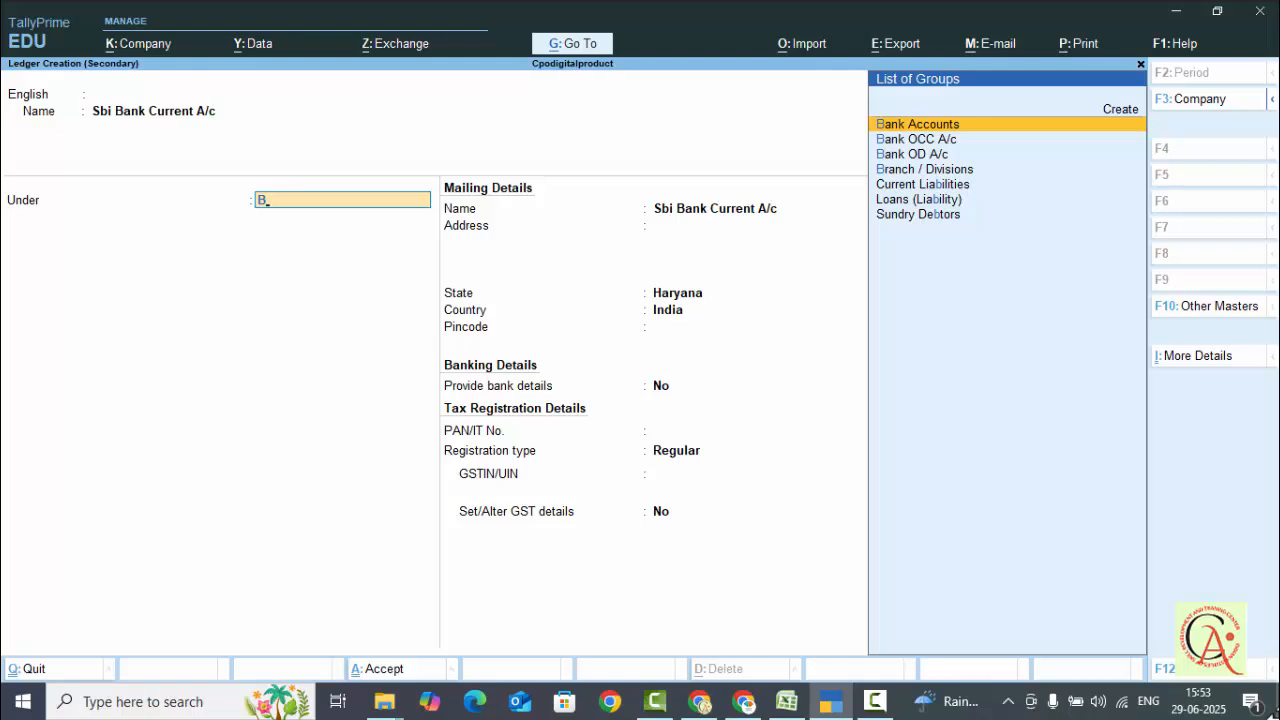
pyautogui.press('Return')
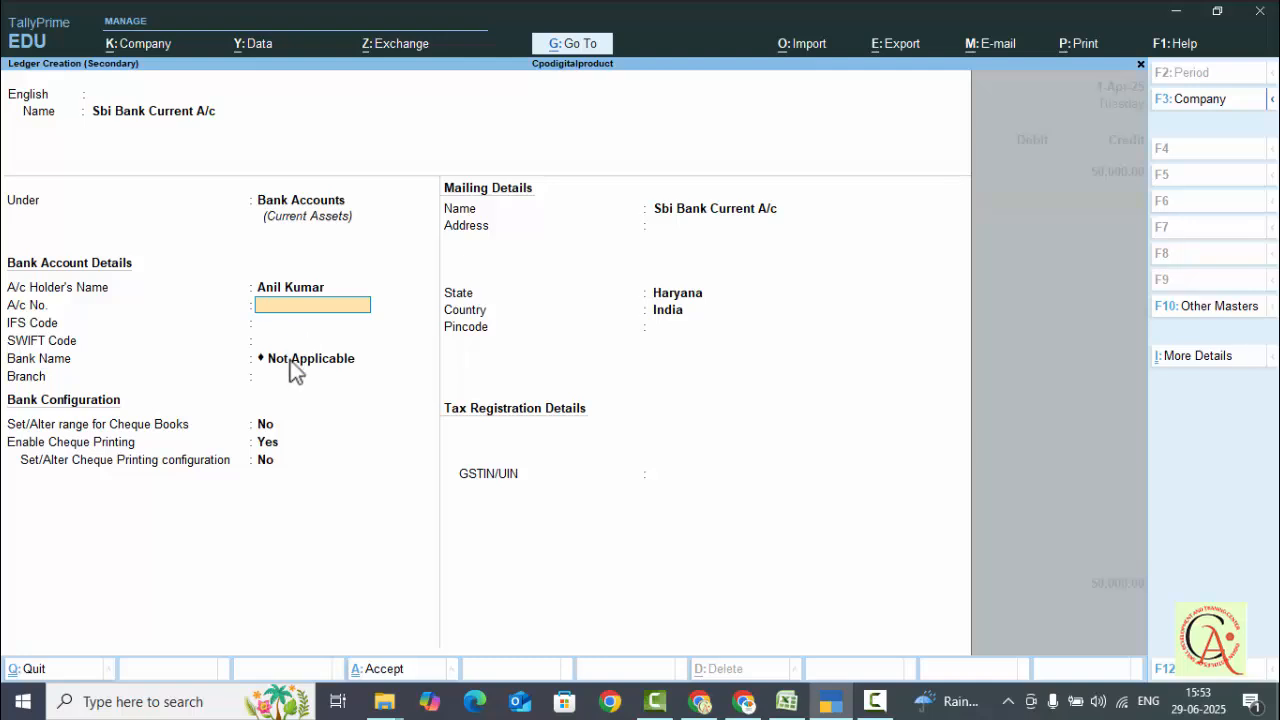
# - Enable altering the cheque printing configuration for the bank ledger and accept the cheque dimensions without entering values
pyautogui.click(270, 446)
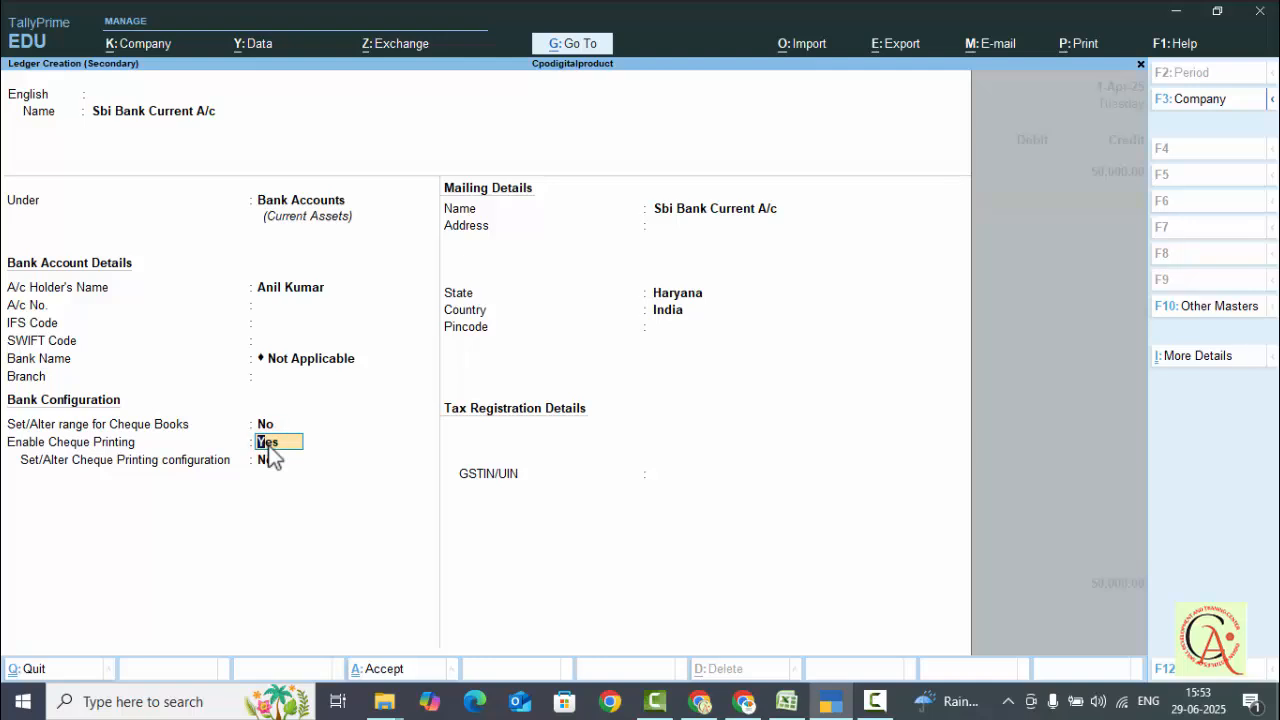
pyautogui.press('Return')
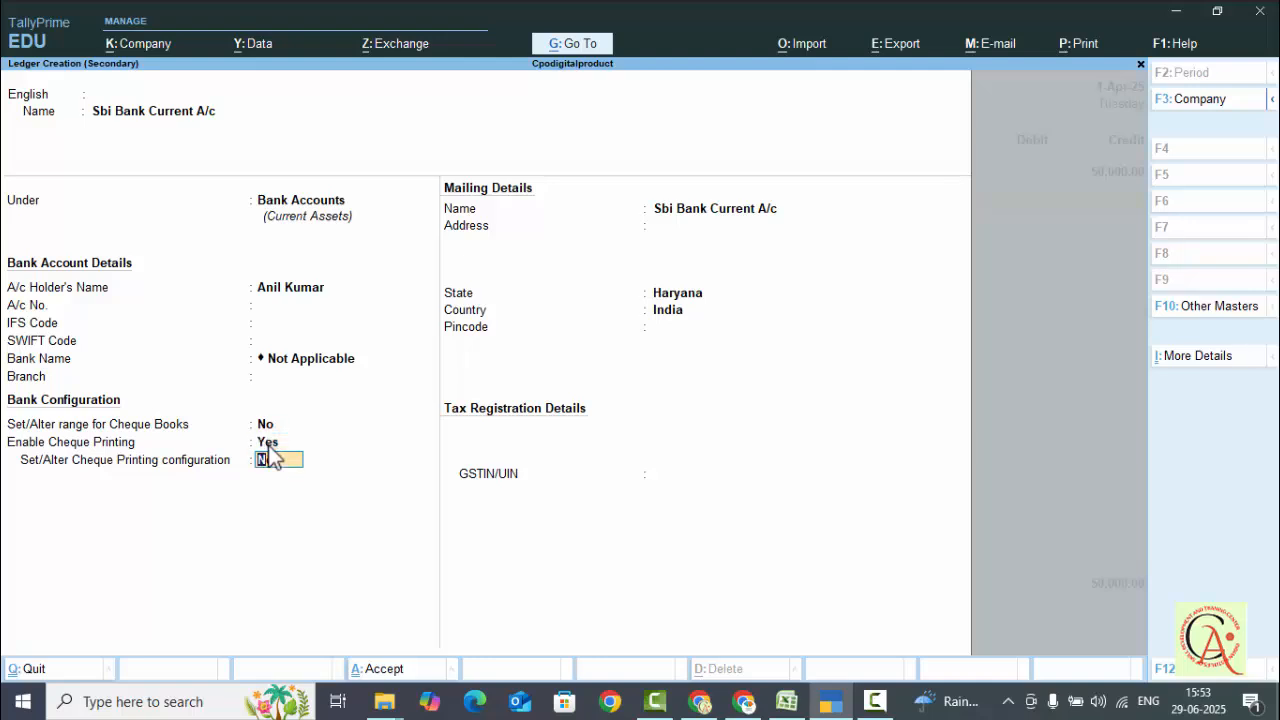
pyautogui.write('y')
pyautogui.press('Return')
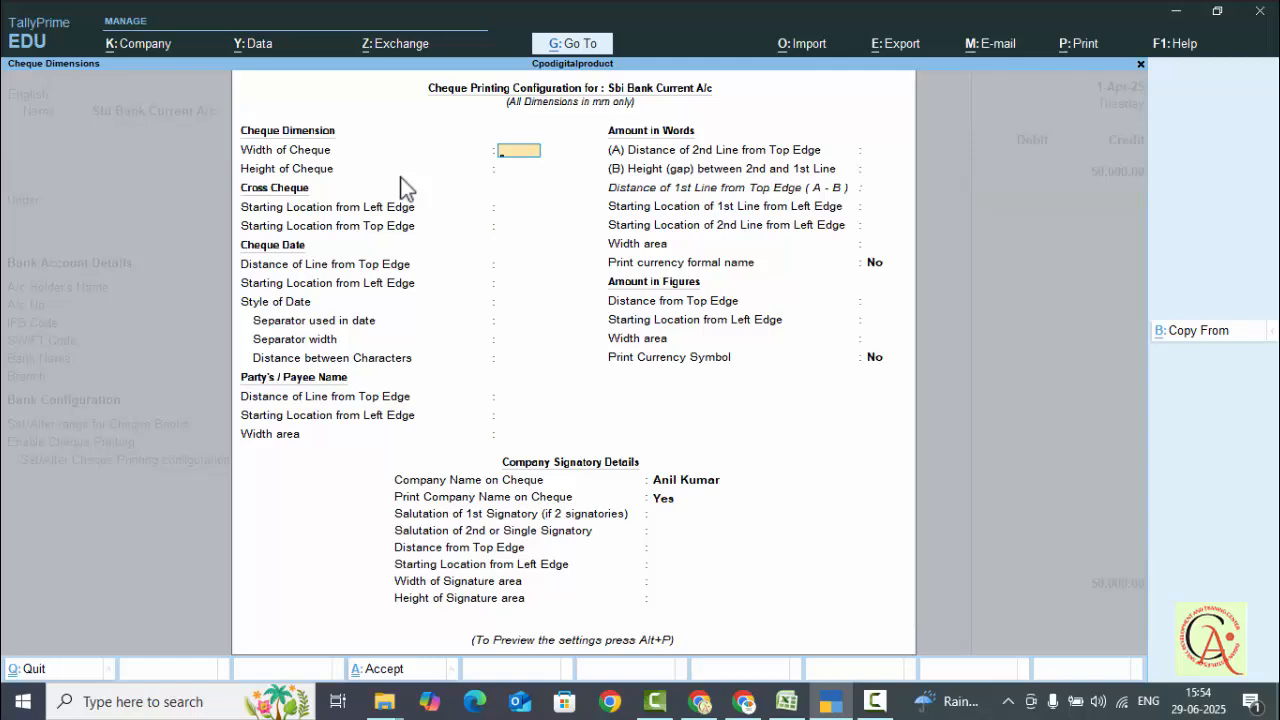
pyautogui.hotkey('ctrl', 'a')
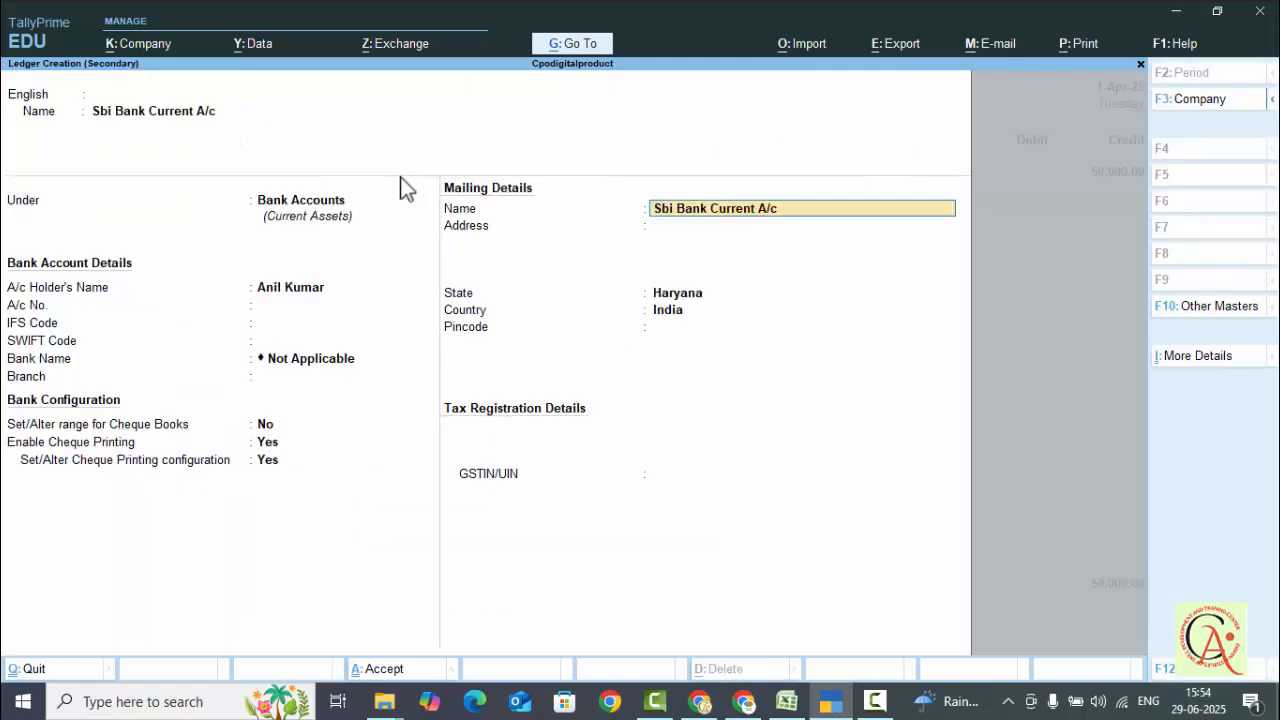
# - Save the bank ledger with the default mailing details and accept 50,000 as its debit amount in the contra voucher
pyautogui.press('Return')
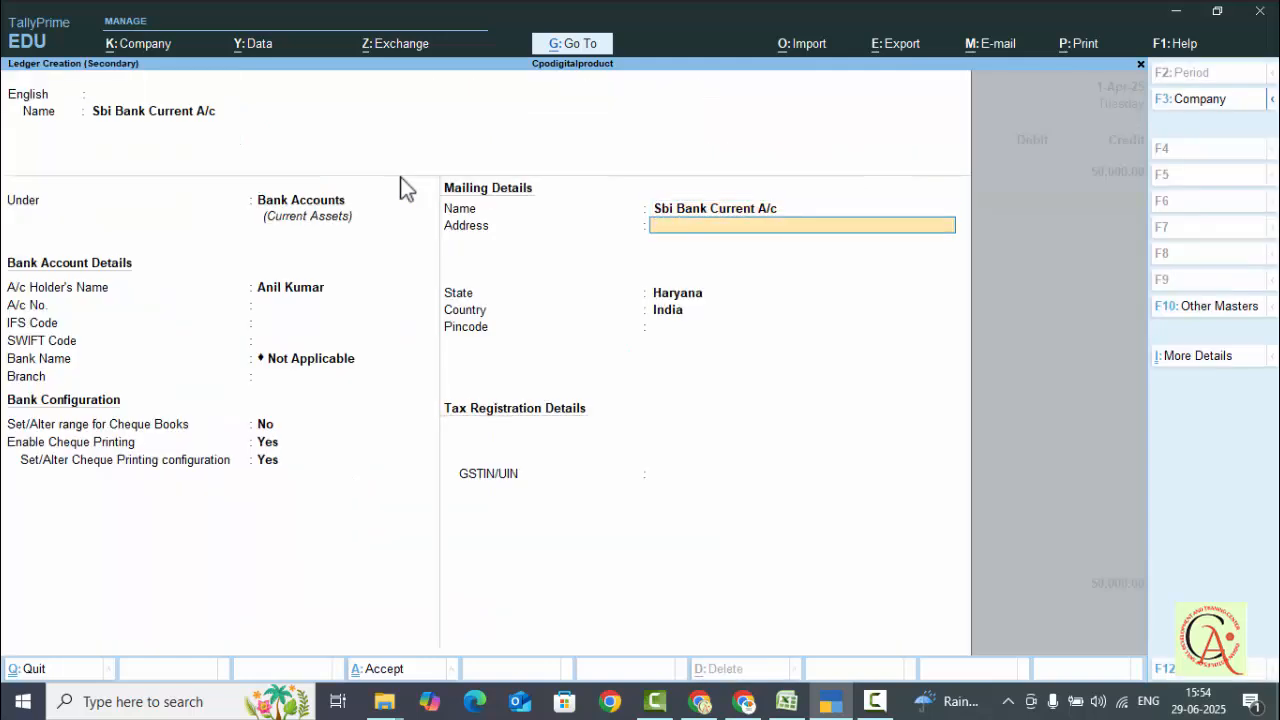
pyautogui.press('Return')
pyautogui.press('Return')
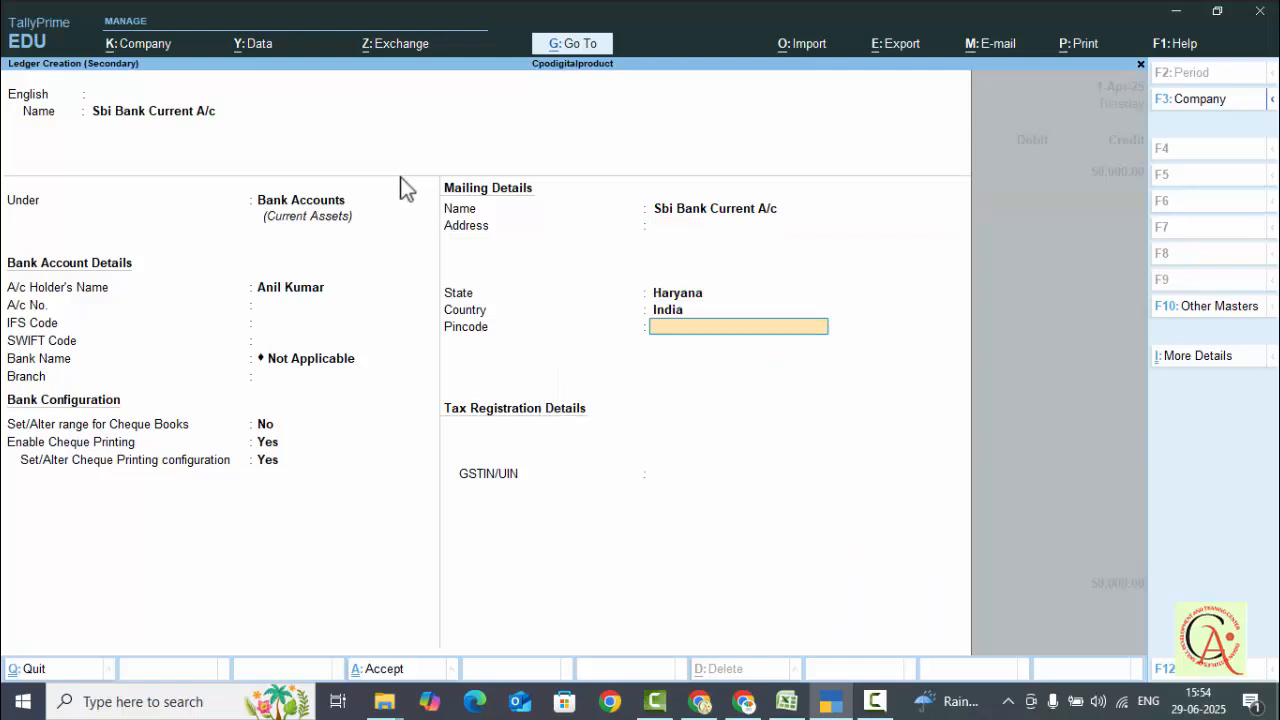
pyautogui.press('alt')
pyautogui.press('alt')
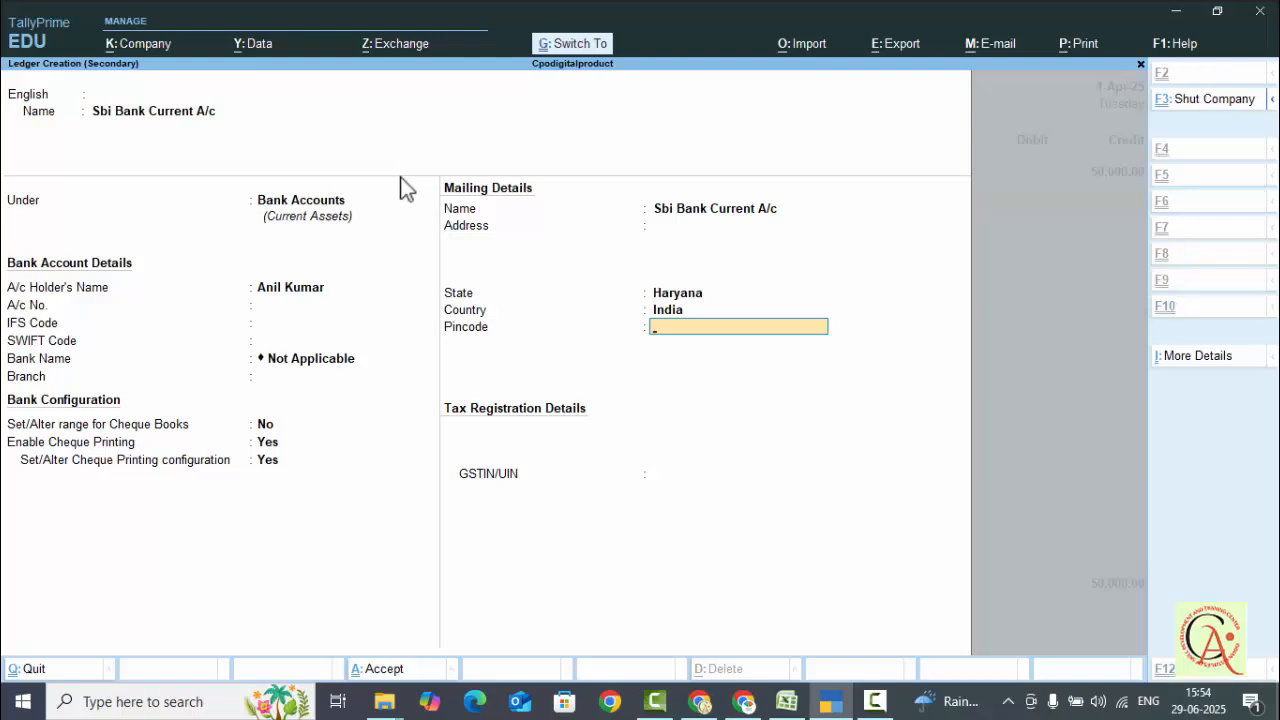
pyautogui.hotkey('alt', 'a')
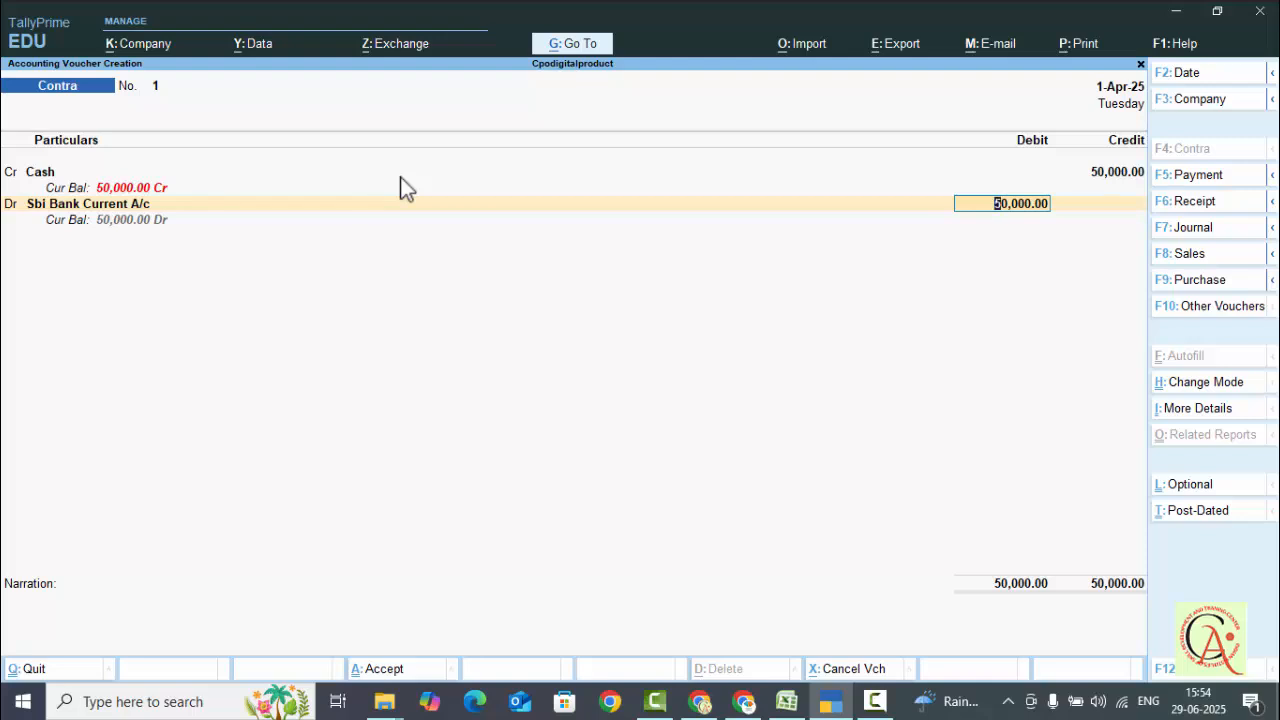
pyautogui.press('Return')
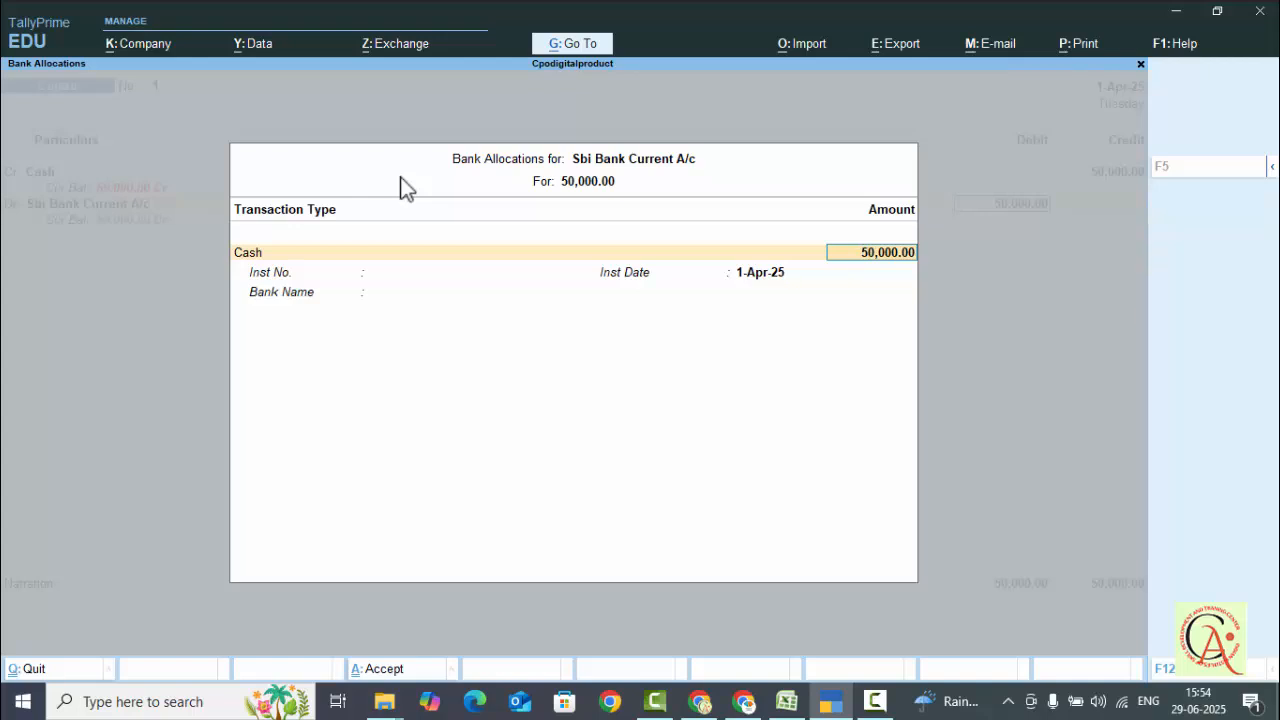
# - Enter the deposit's cash denominations as 100 notes of 500 and set the allocation's bank name to Not Applicable
pyautogui.press('Return')
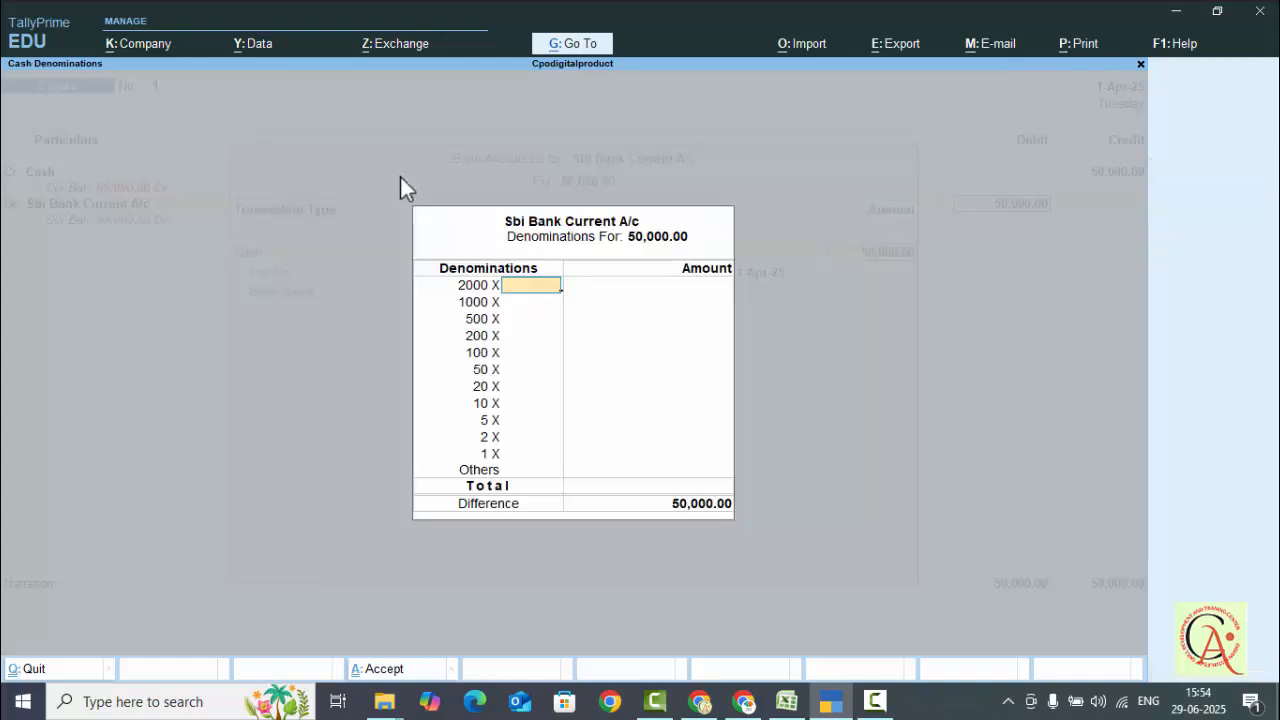
pyautogui.press('Return')
pyautogui.press('Return')
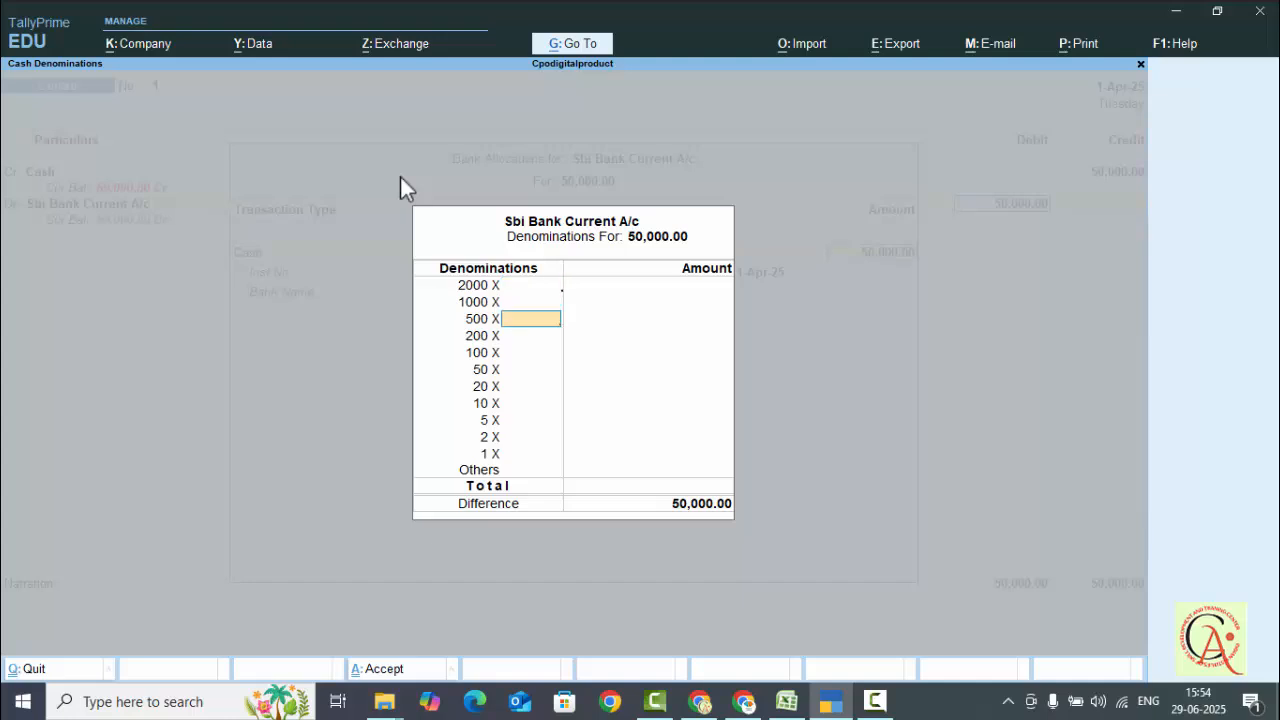
pyautogui.write('100')
pyautogui.press('Return')
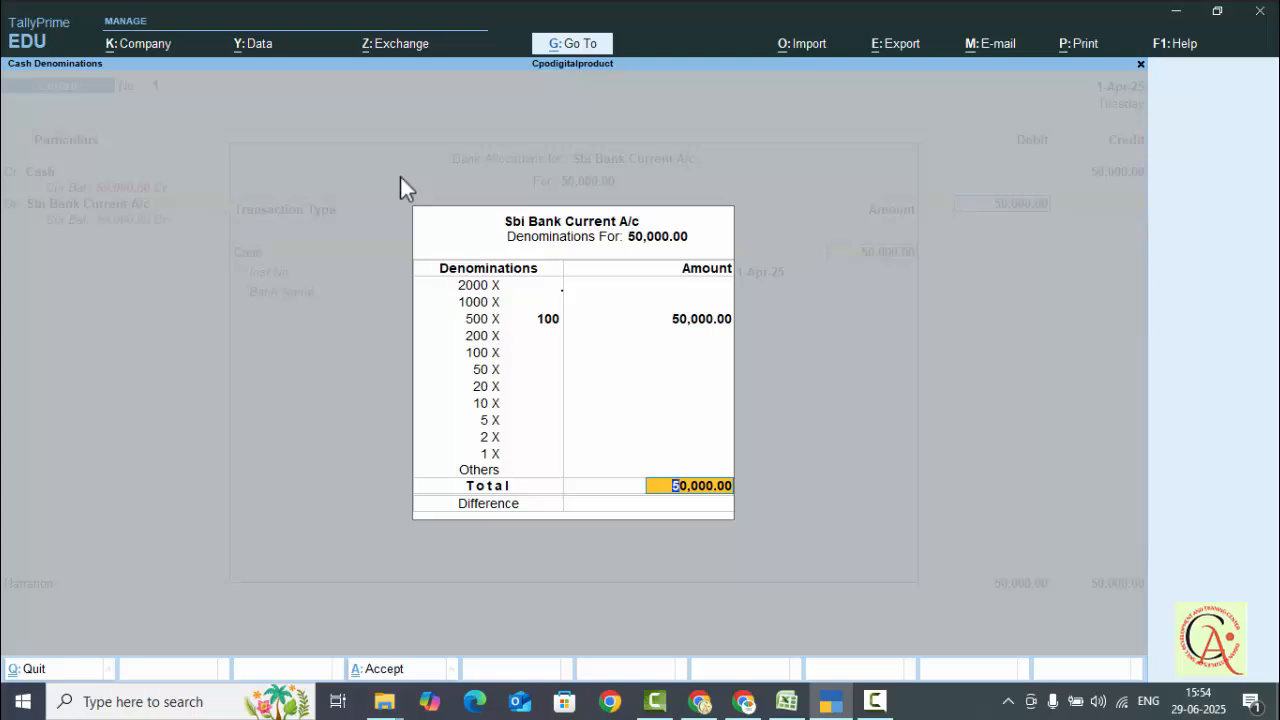
pyautogui.press('Return')
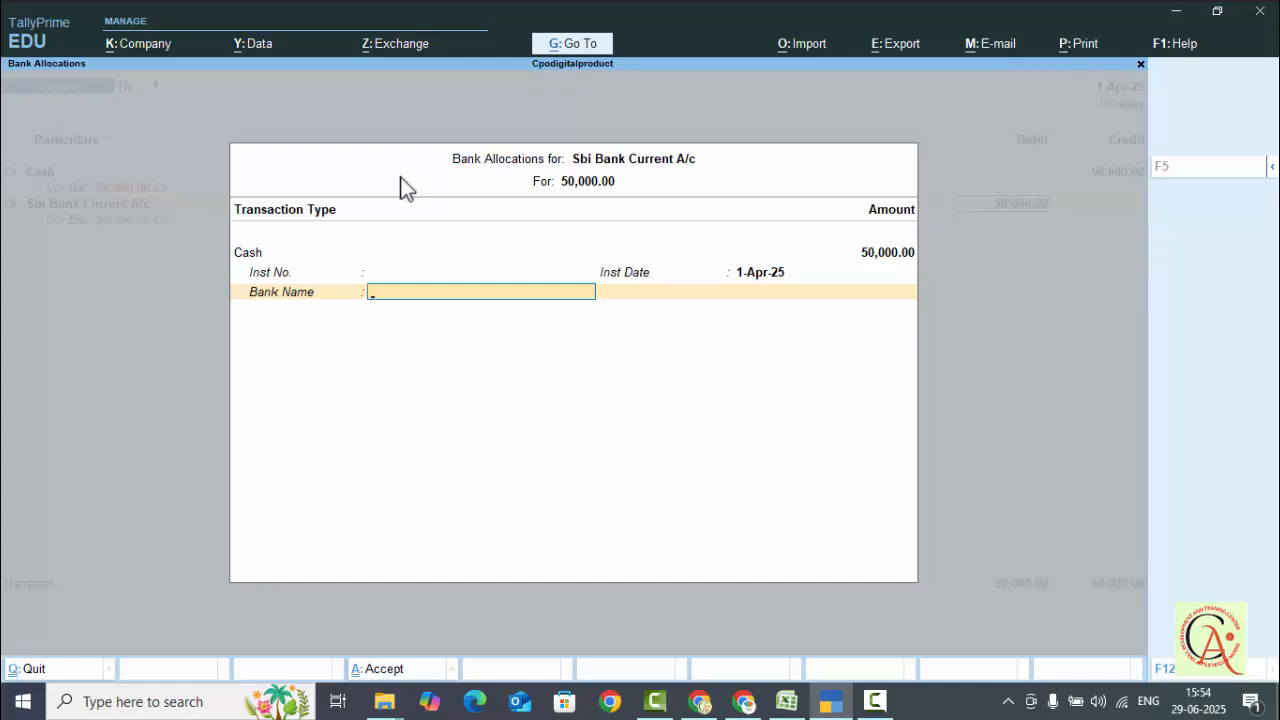
pyautogui.write('sb')
pyautogui.press('Up')
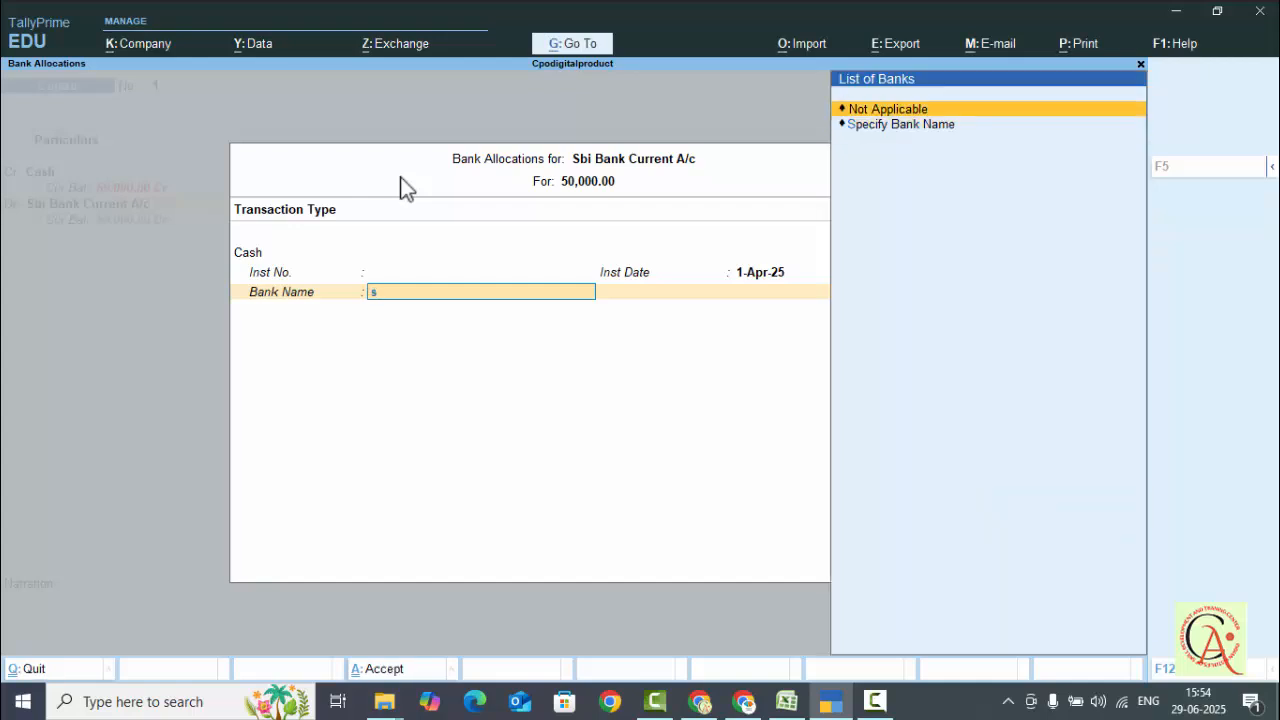
pyautogui.press('Return')
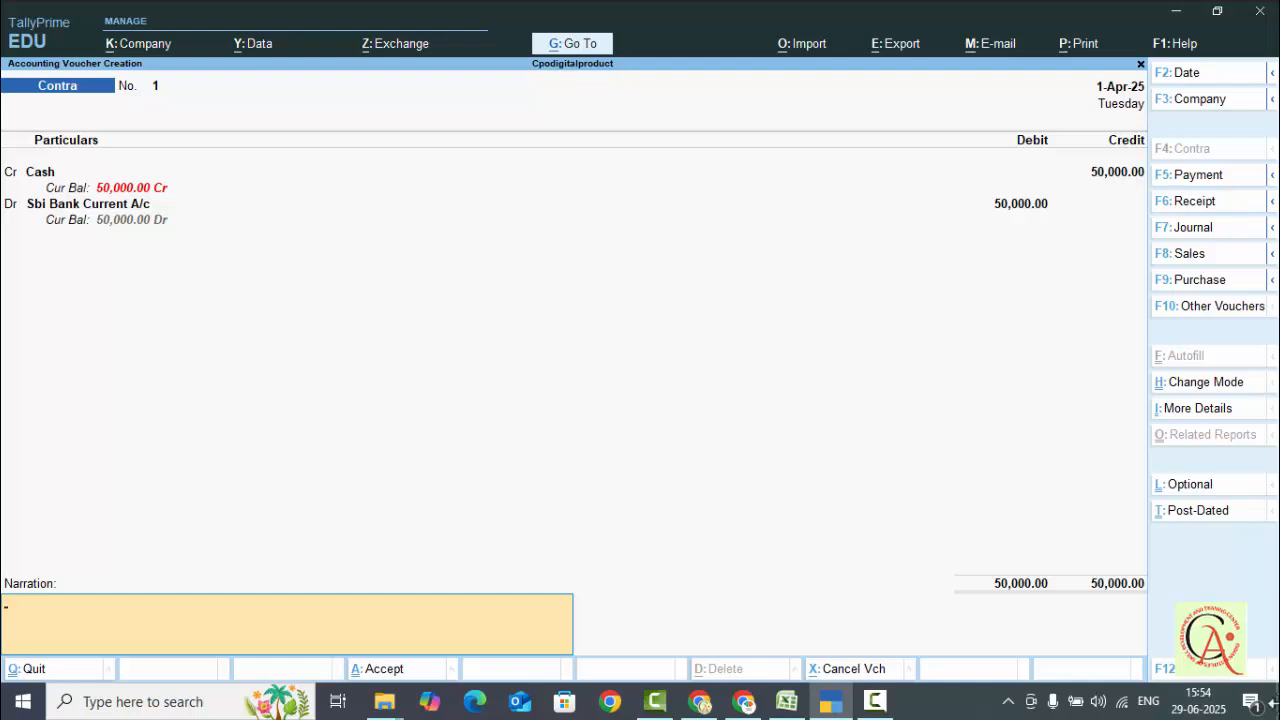
# - Add the narration "cash deposit into bank" and save the contra voucher
pyautogui.write('cash deposit into bank')
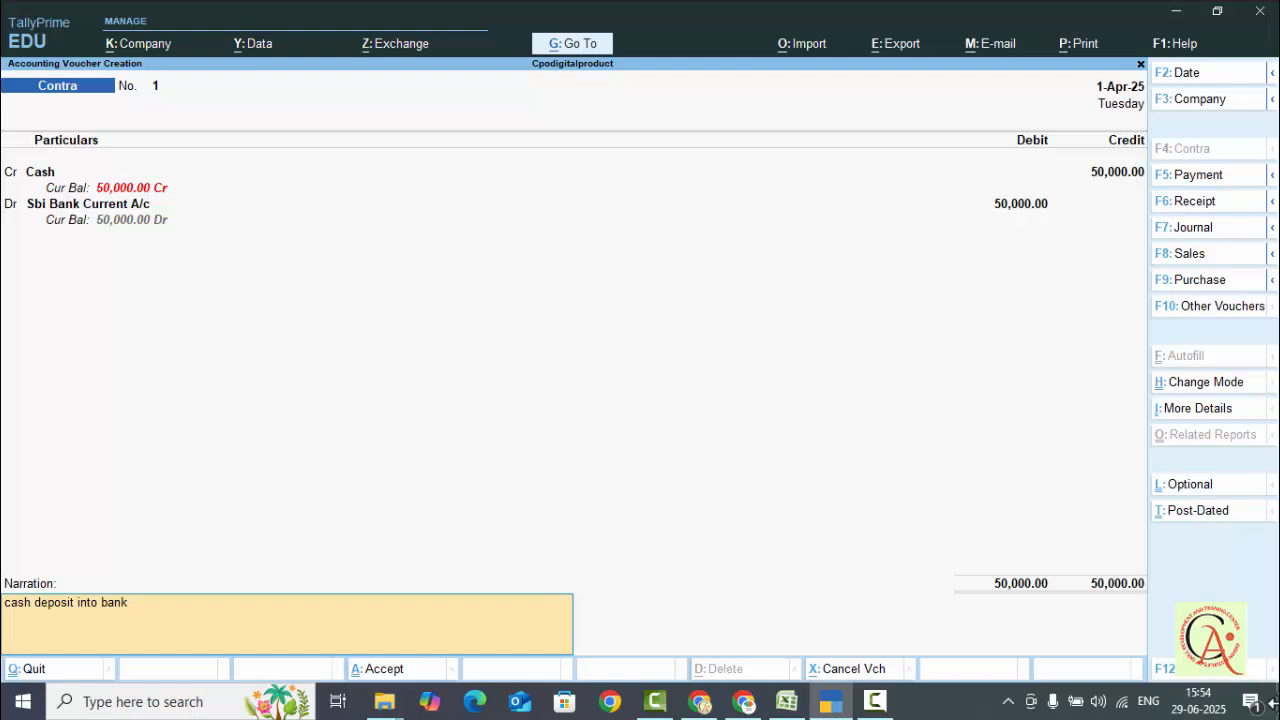
pyautogui.press('Return')
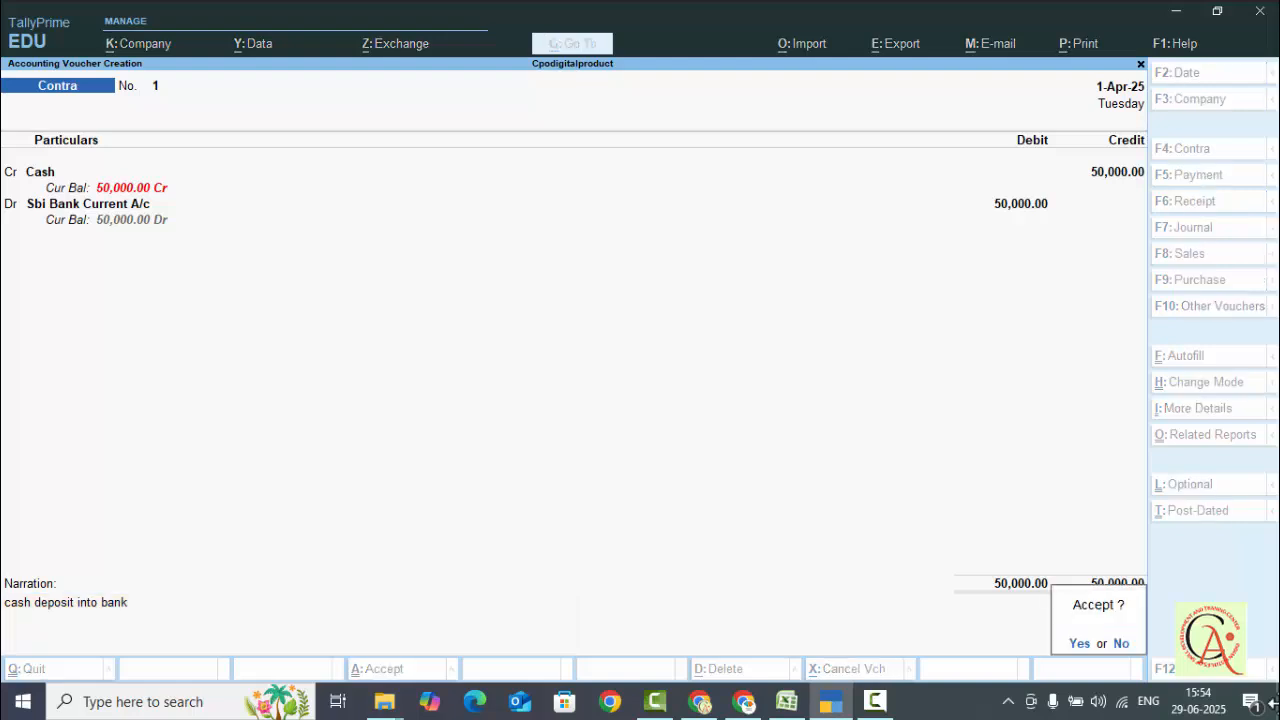
pyautogui.press('Return')
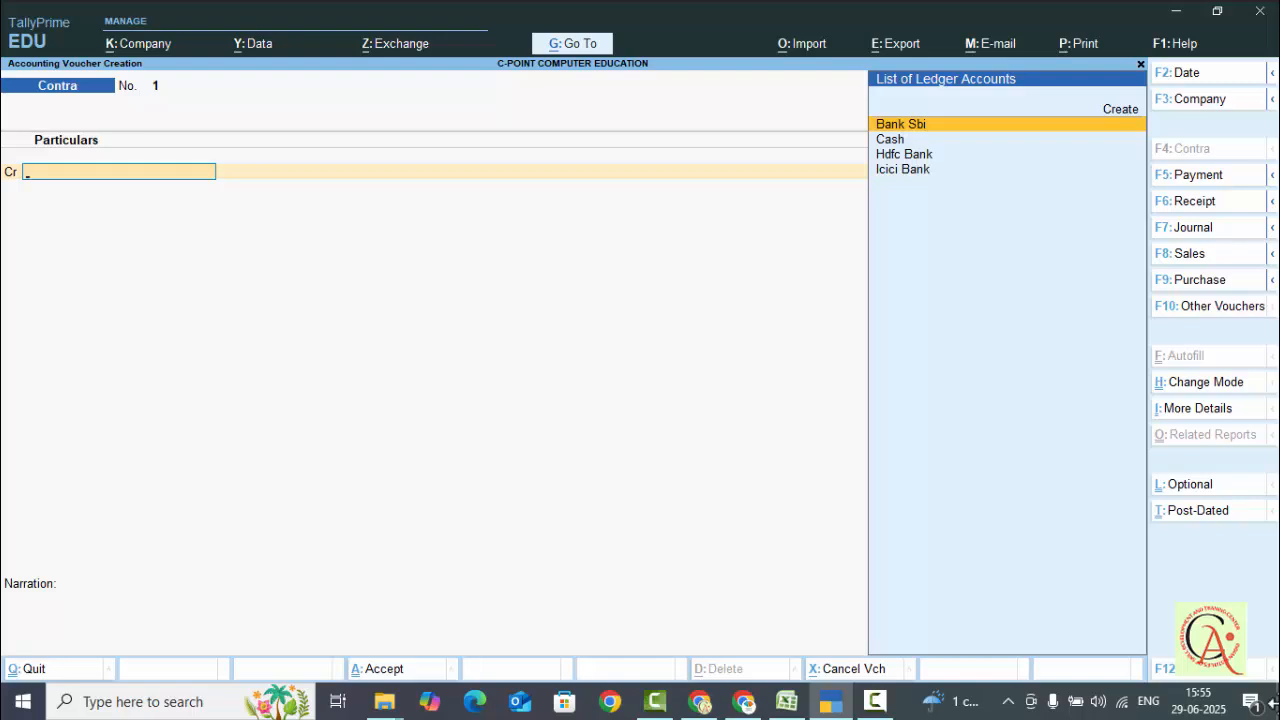
# - Credit the Bank Sbi ledger with 20000 in the new contra voucher for C-POINT COMPUTER EDUCATION
pyautogui.press('Down')
pyautogui.press('Down')
pyautogui.press('Down')
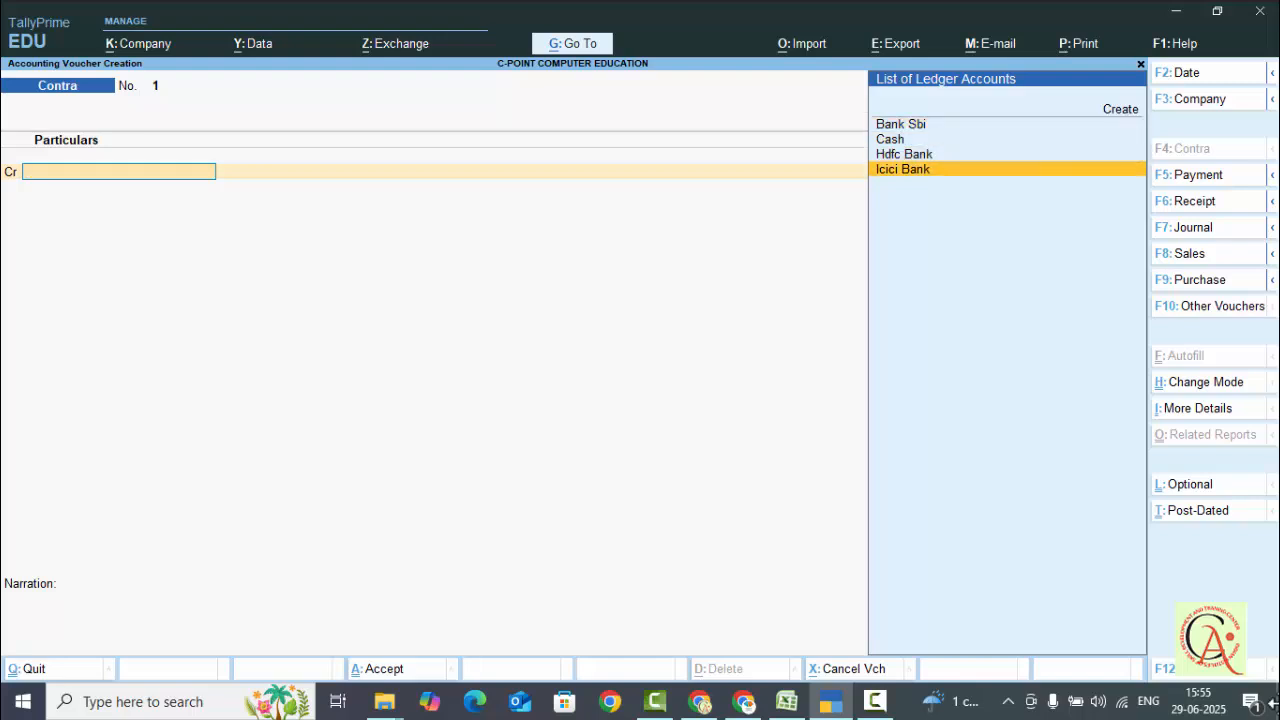
pyautogui.press('Up')
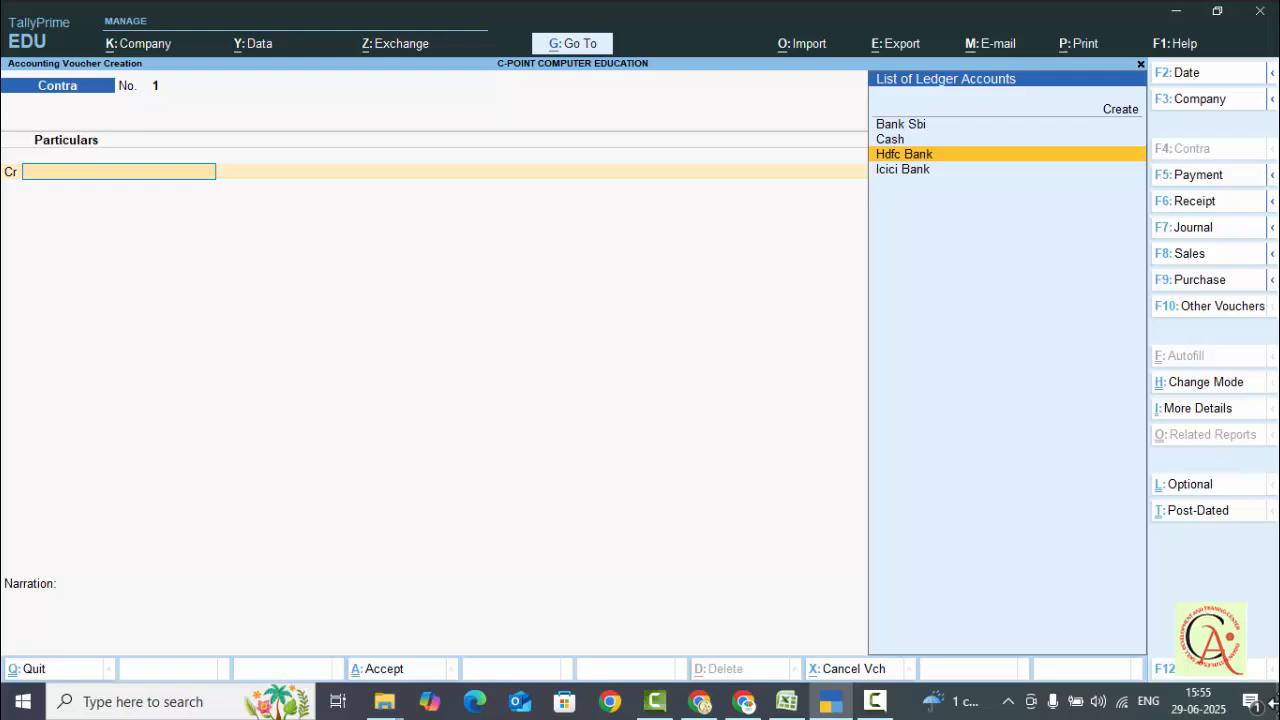
pyautogui.press('Up')
pyautogui.press('Up')
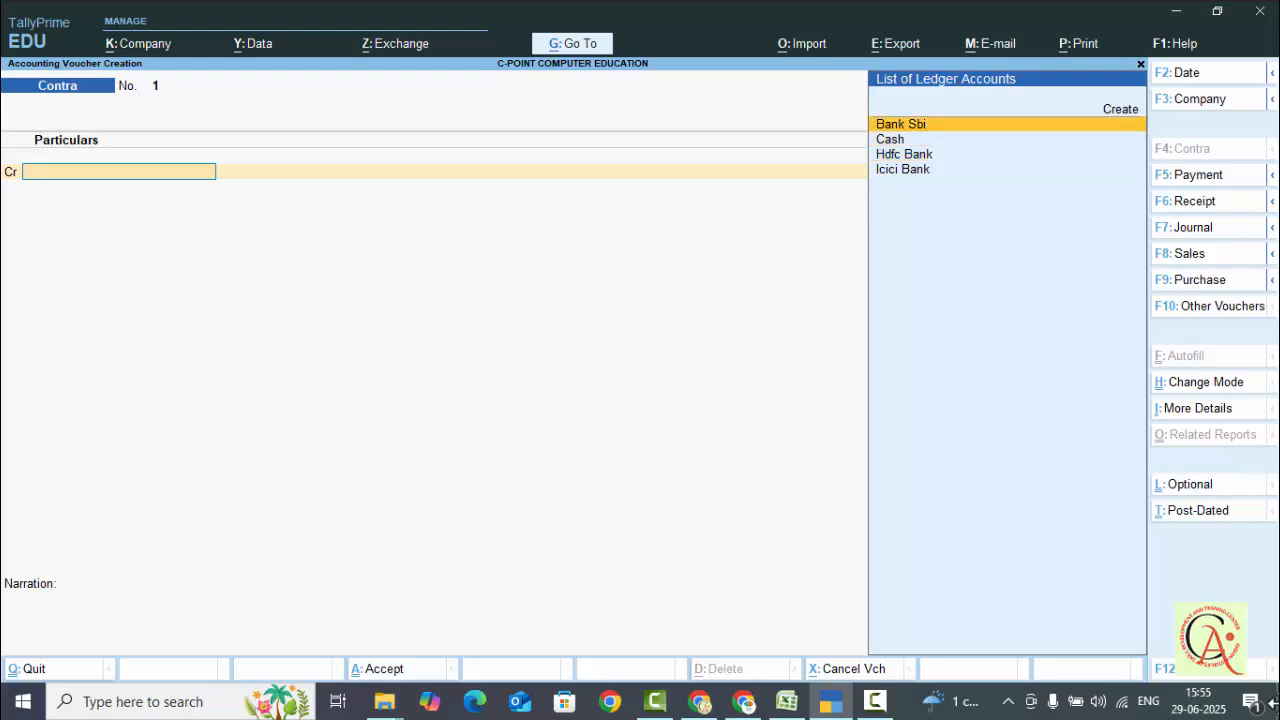
pyautogui.press('Return')
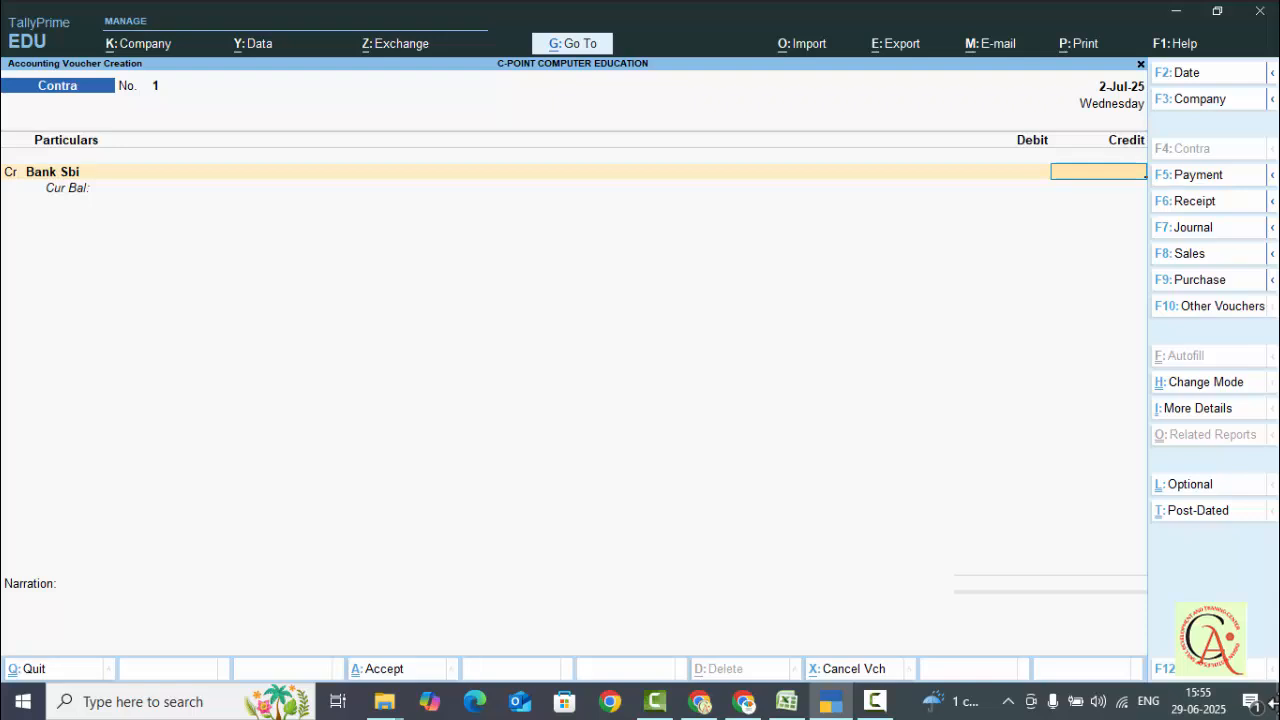
pyautogui.write('20000')
pyautogui.press('Return')
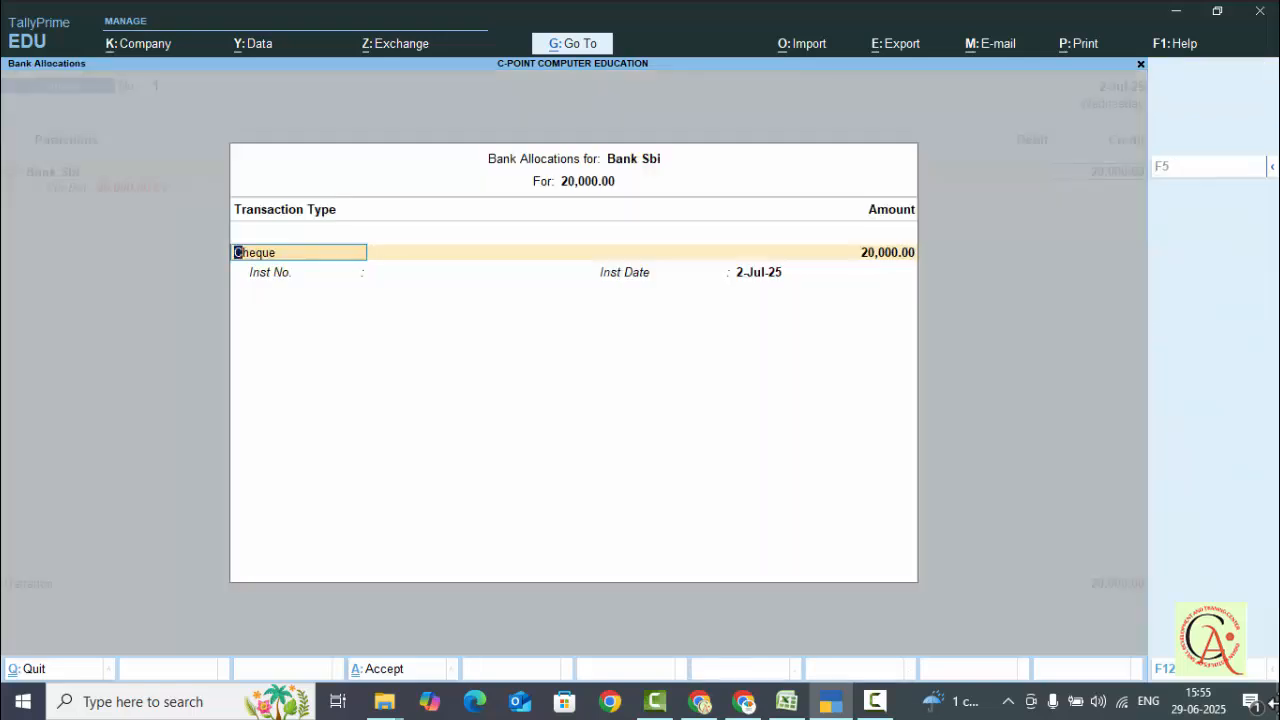
# - Accept the Bank Sbi allocation as a Cheque of 20,000 dated 2-Jul-25, leaving the instrument number blank
pyautogui.press('Return')
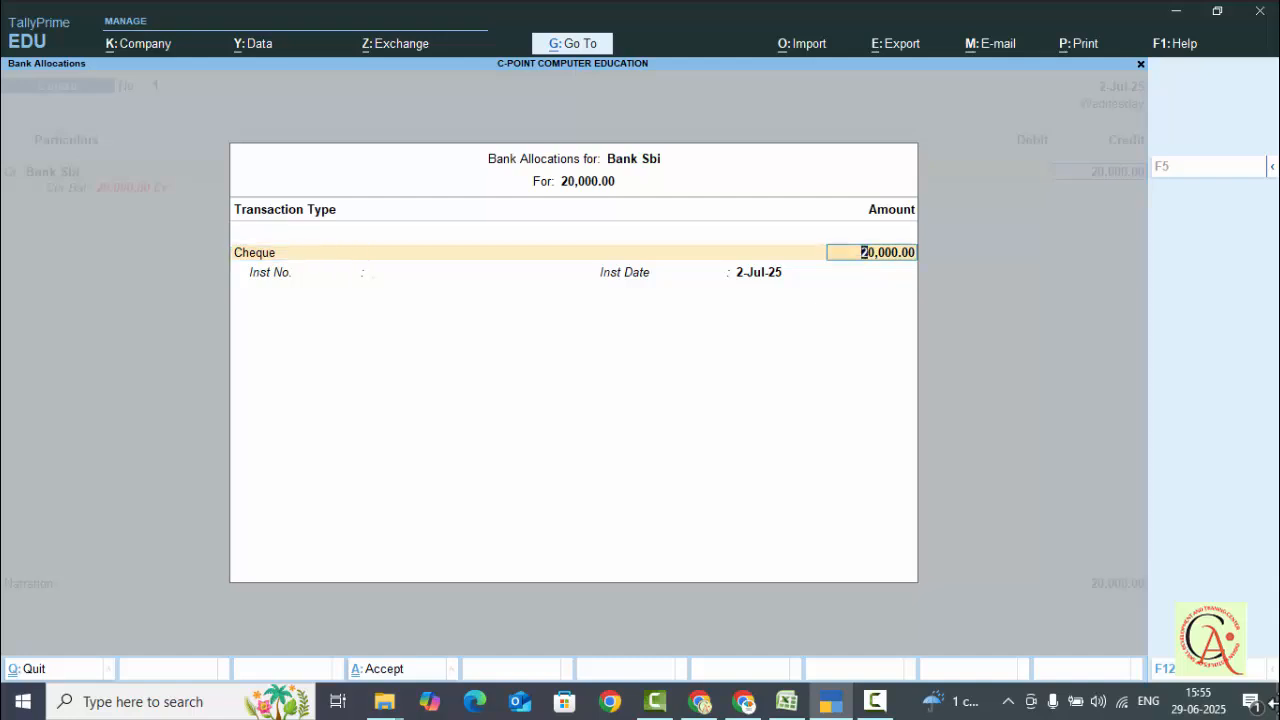
pyautogui.press('Return')
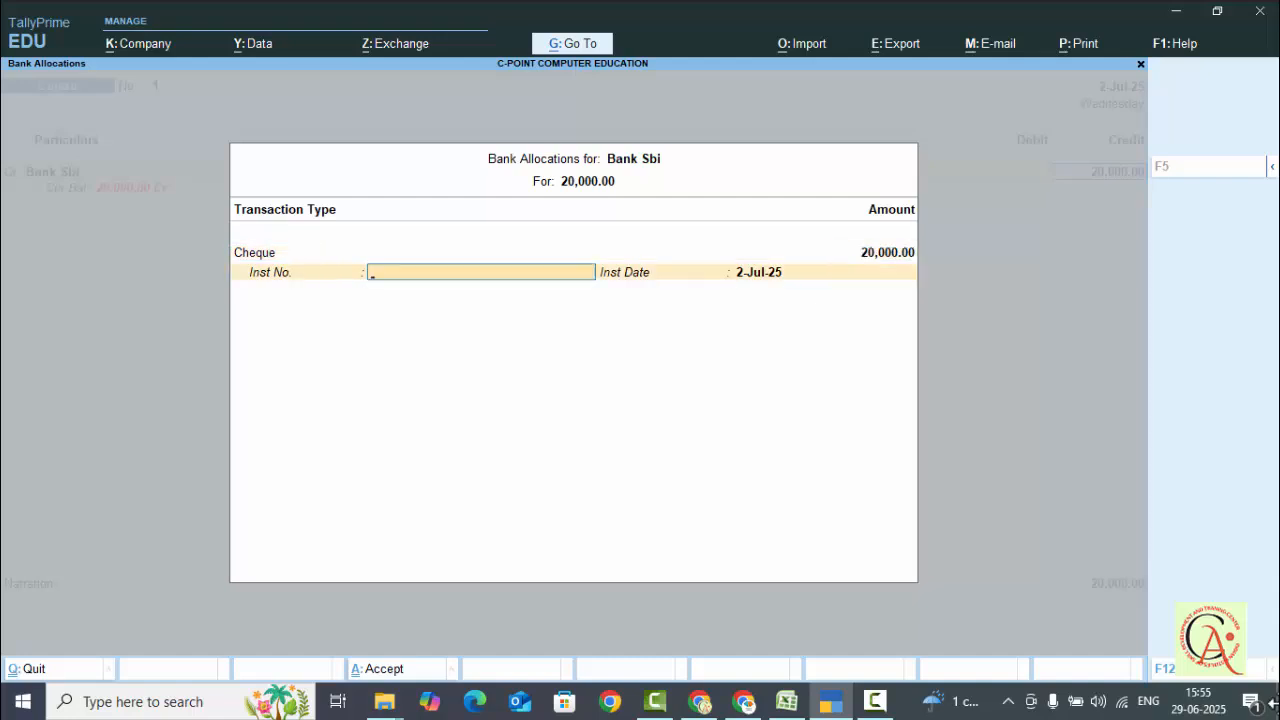
pyautogui.press('Return')
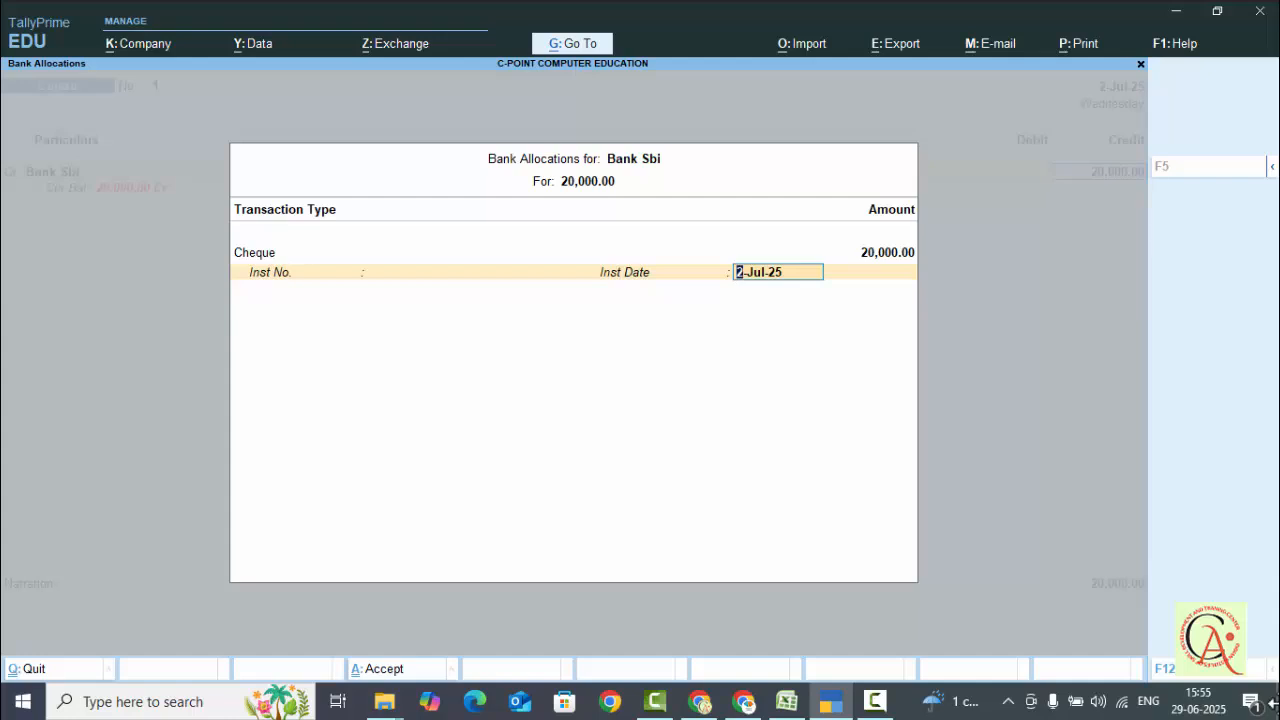
pyautogui.press('Return')
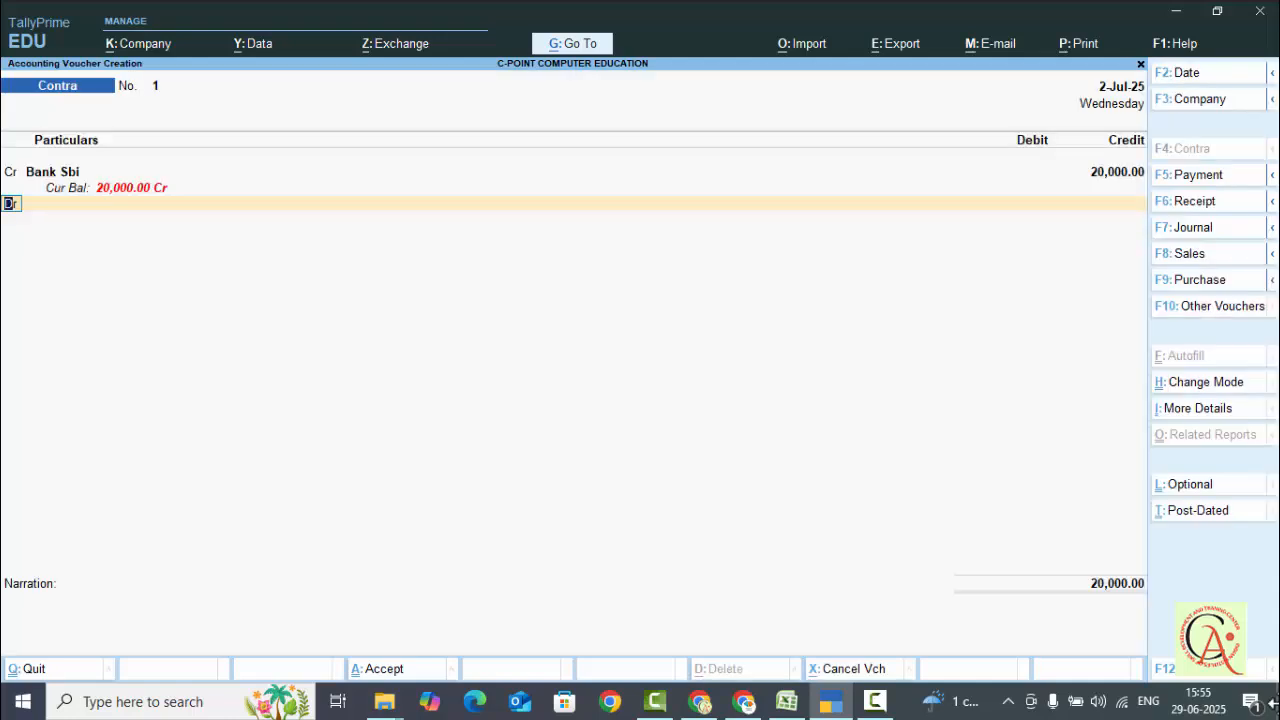
# - Debit the Icici Bank ledger with 20,000 in the contra voucher
pyautogui.press('Return')
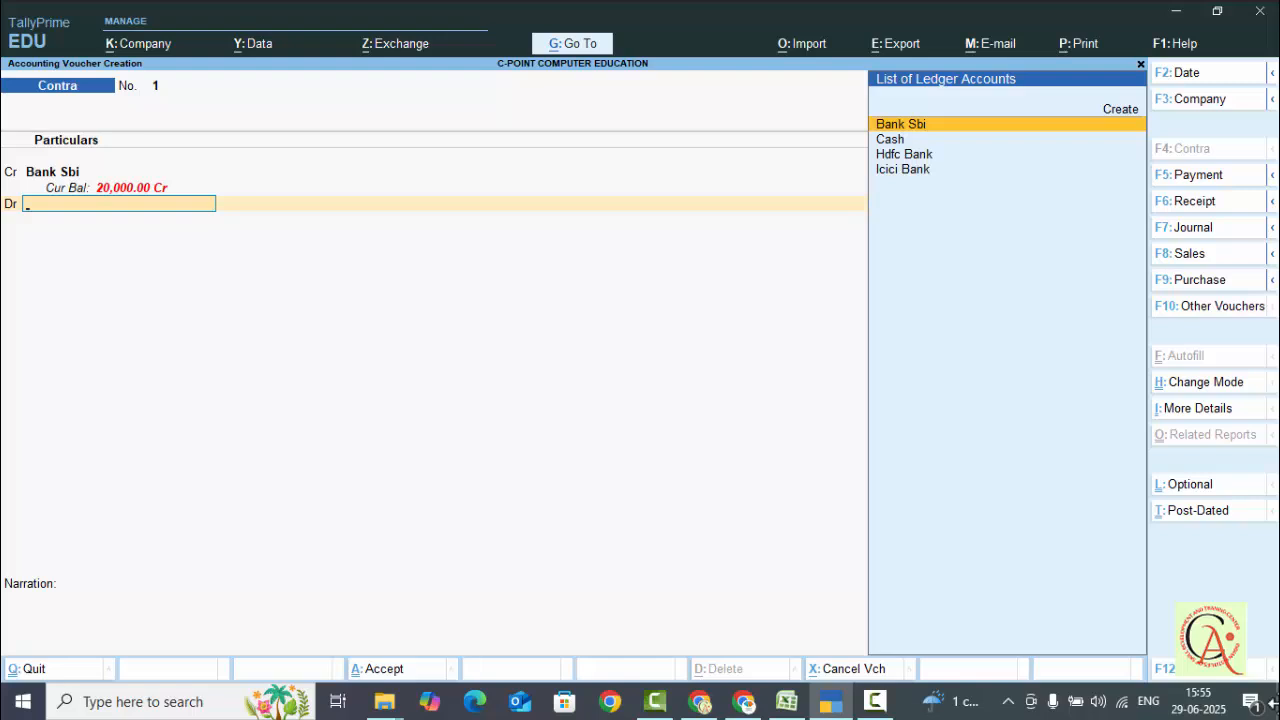
pyautogui.press('Down')
pyautogui.press('Down')
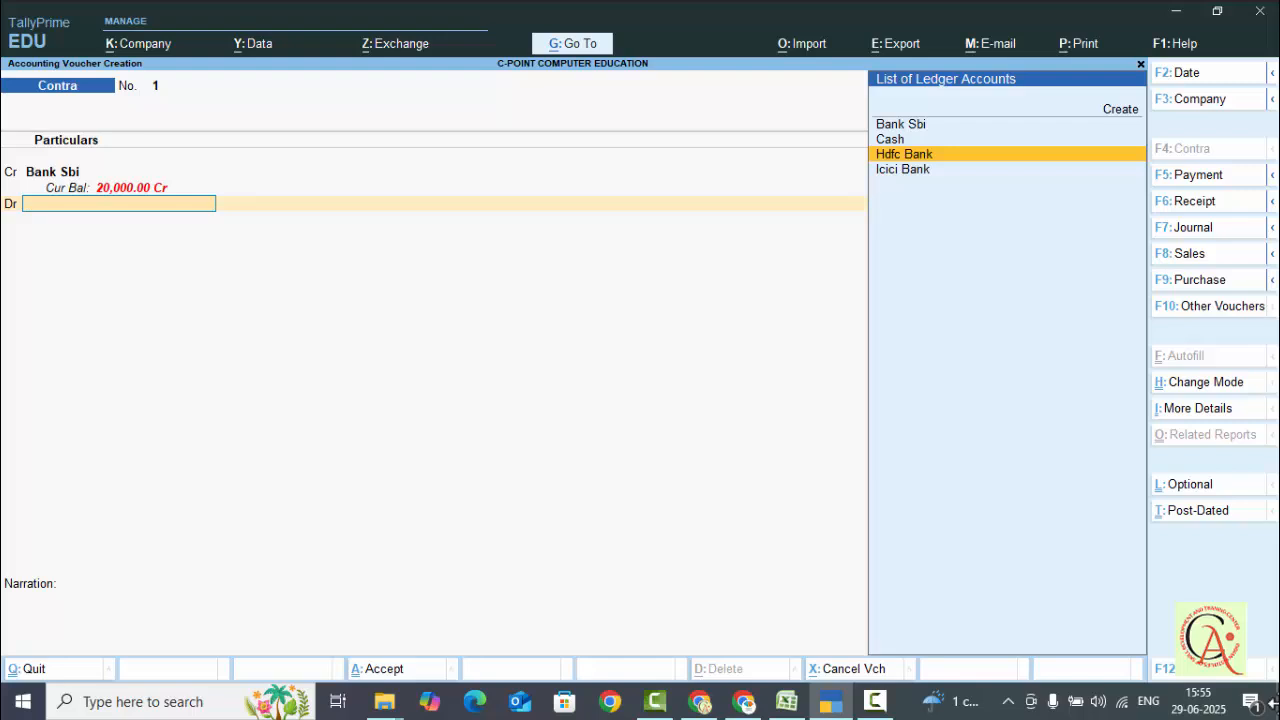
pyautogui.press('Down')
pyautogui.press('Return')
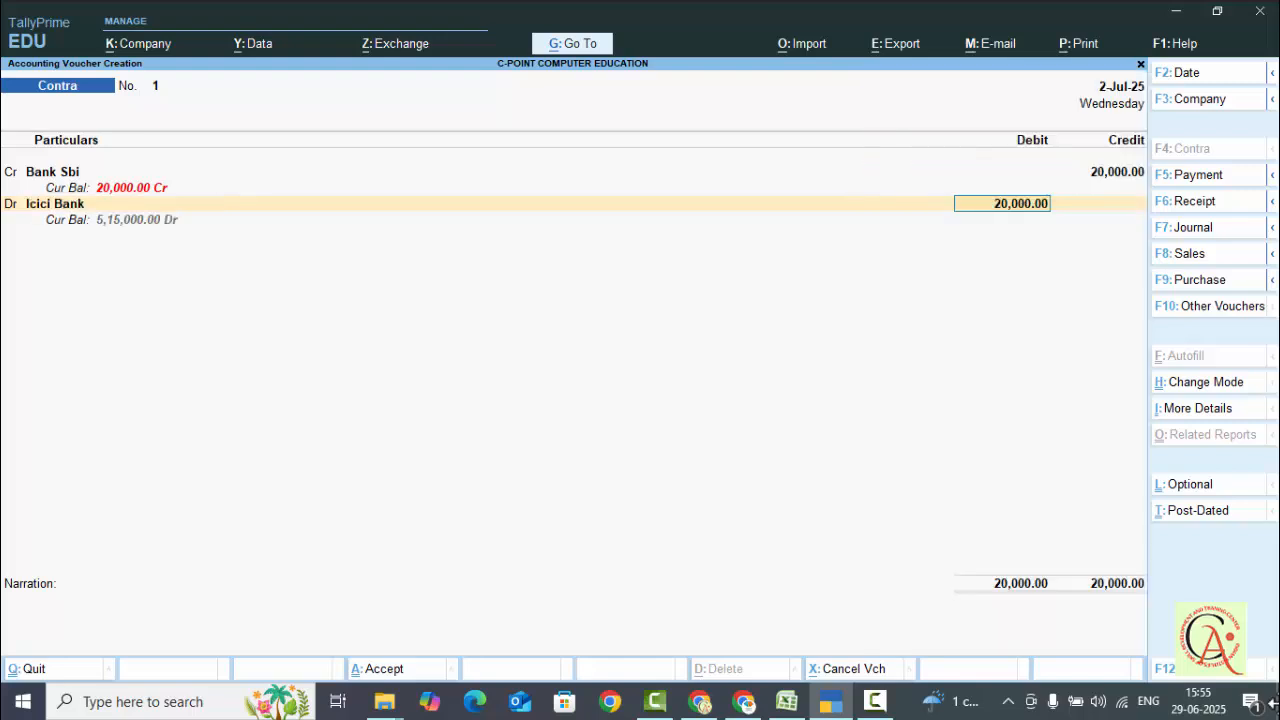
pyautogui.press('Return')
# - Accept the Icici Bank allocation as Cheque/DD for 20,000 dated 2-Jul-25, without an instrument number or bank name
pyautogui.press('Return')
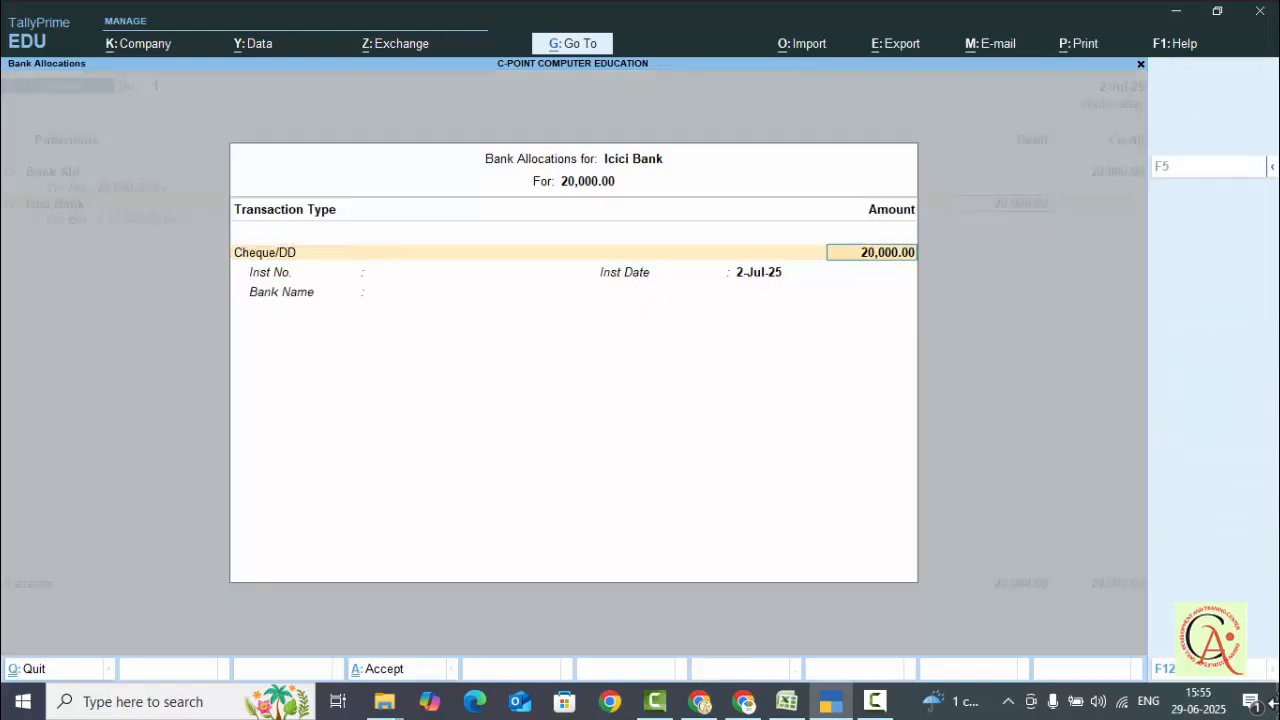
pyautogui.press('Return')
pyautogui.press('Return')
pyautogui.press('Return')
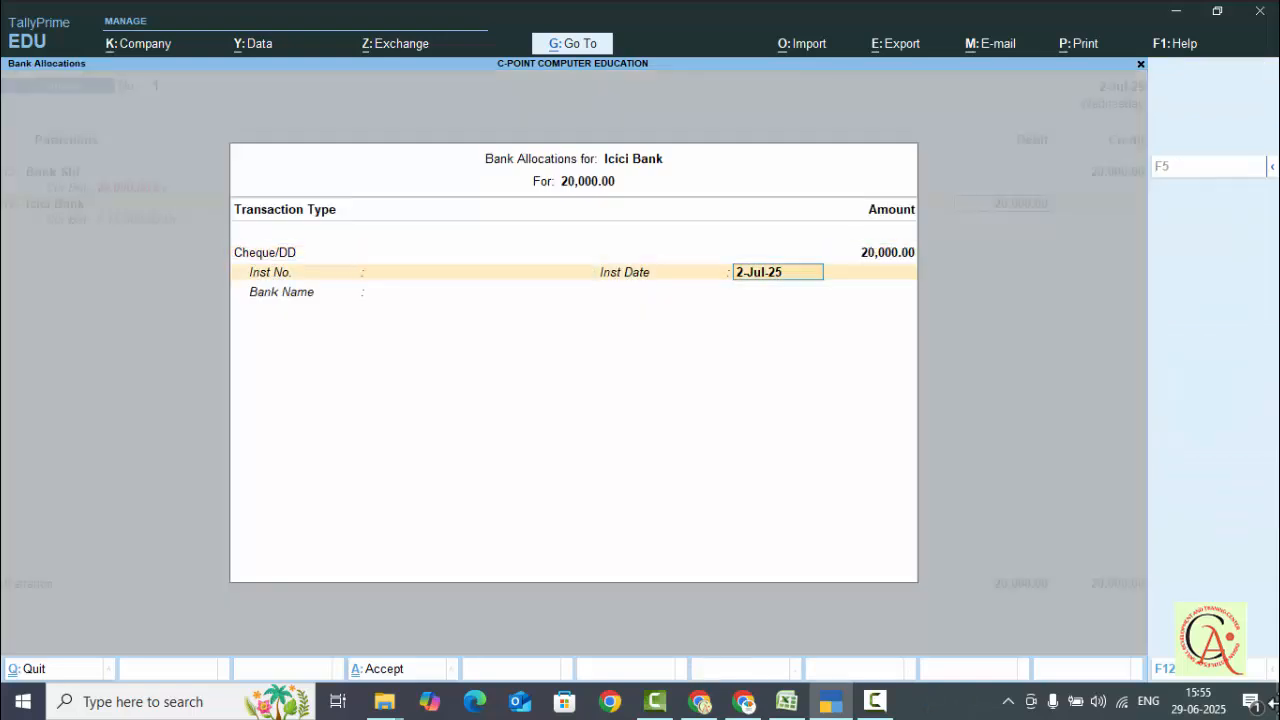
pyautogui.press('Return')
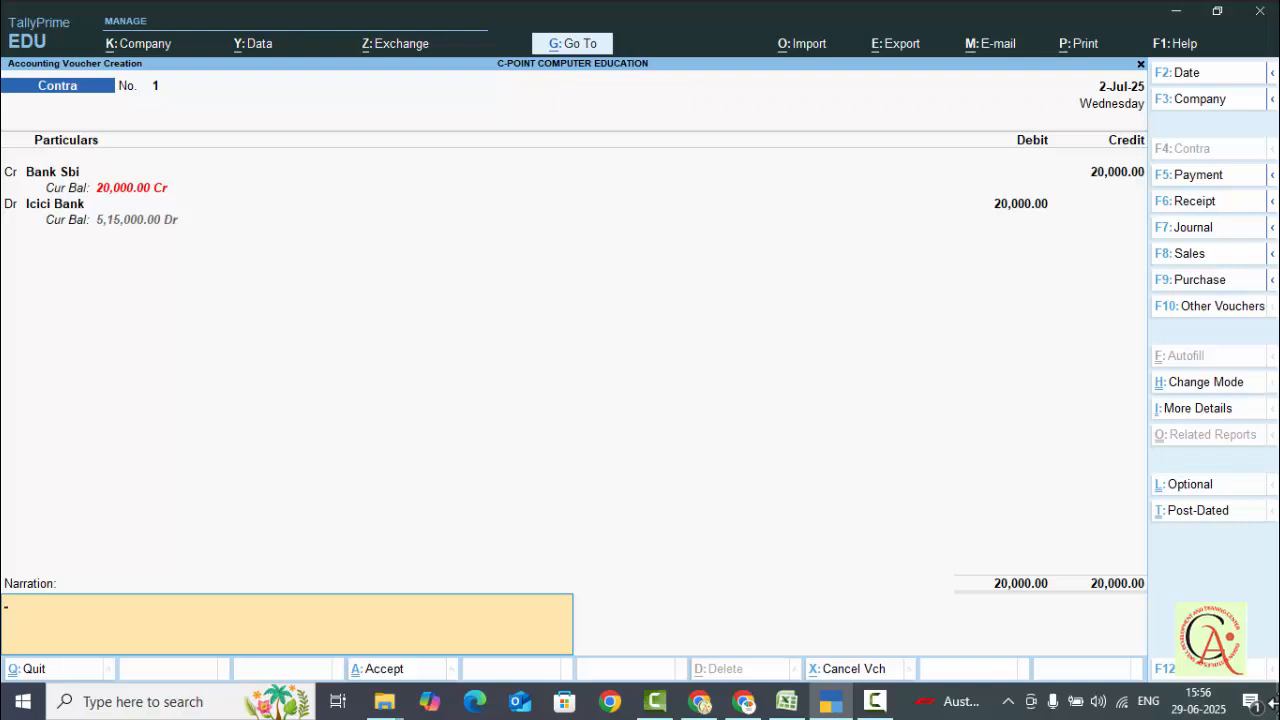
# - Add the narration "sbi to icici tra gpay" and save the contra voucher
pyautogui.write('sbi to icici tra gpay')
pyautogui.press('Return')
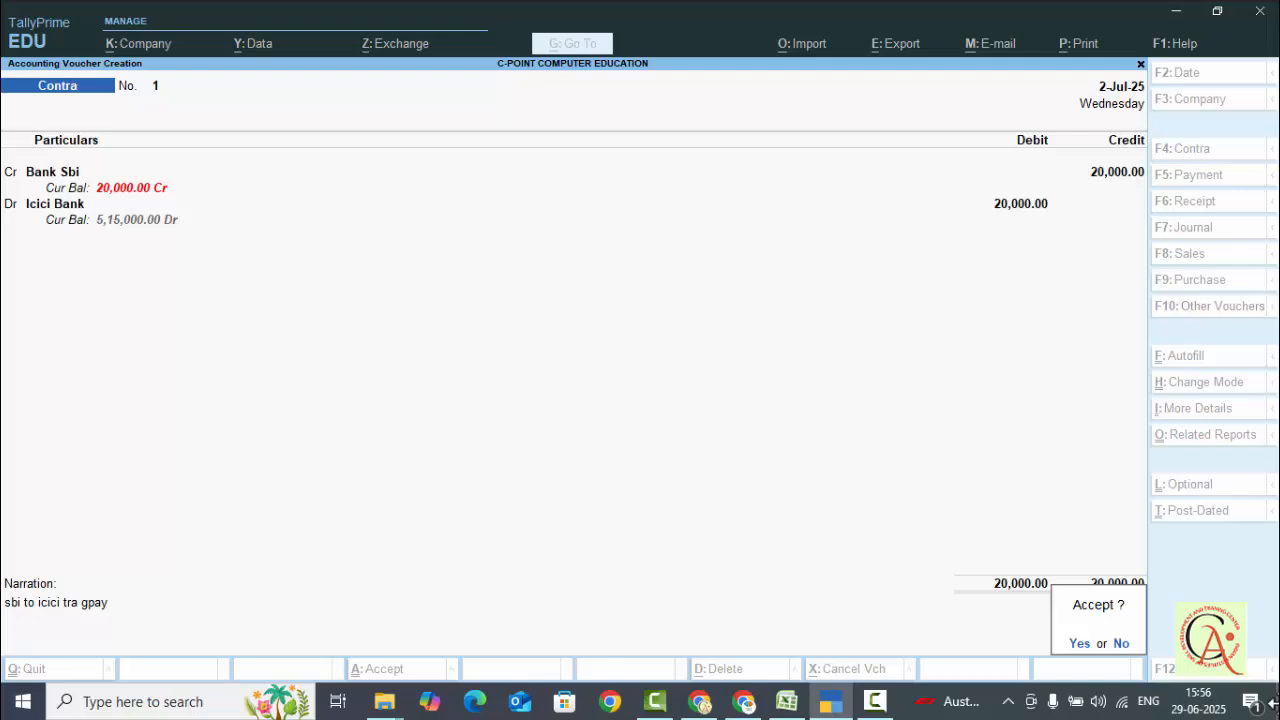
pyautogui.press('Return')
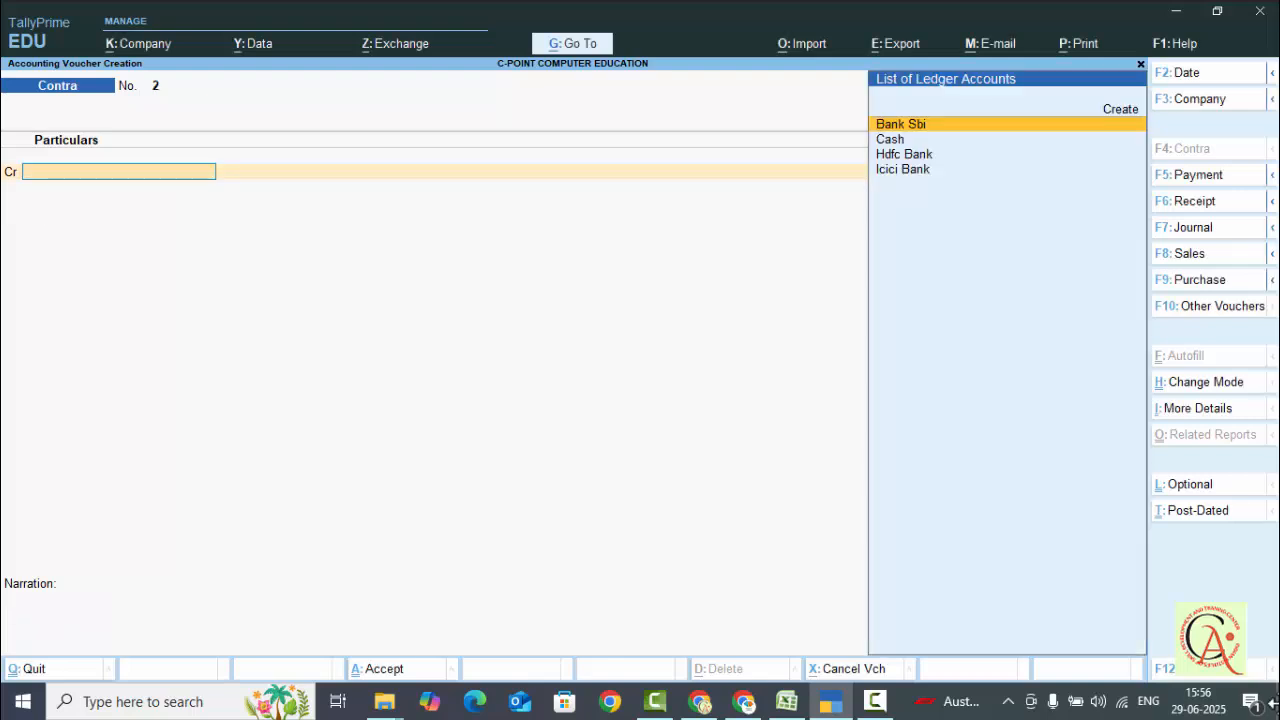